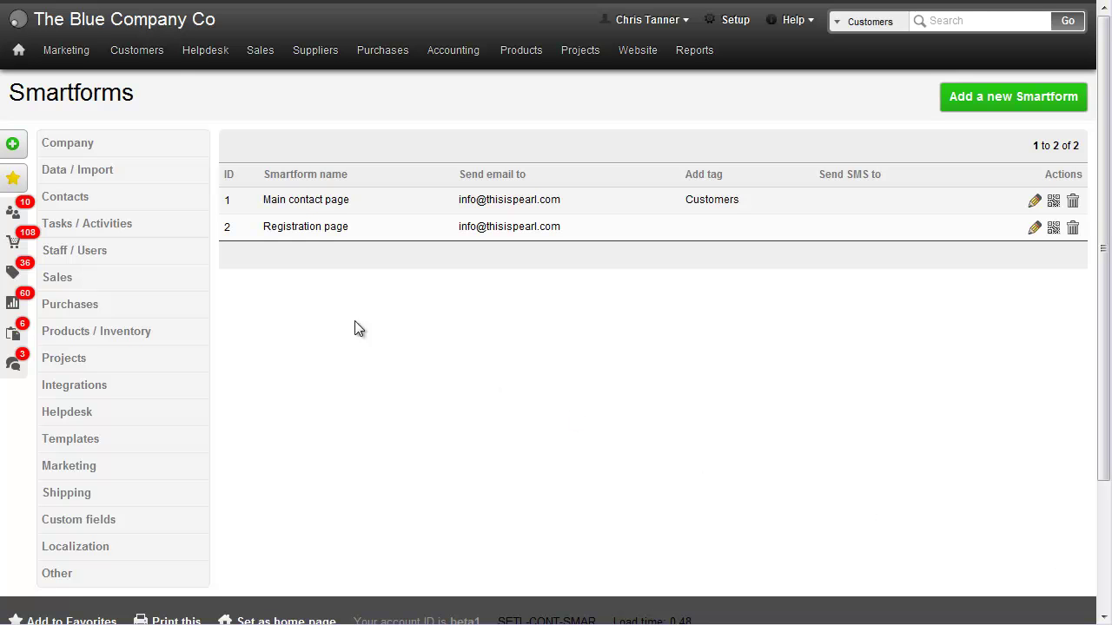
# Go to Marketing > Smartforms to start adding a new Smartform.
pyautogui.moveTo(53, 47)
# Start a new Smartform and add First name and Last name fields.
pyautogui.click(980, 113)
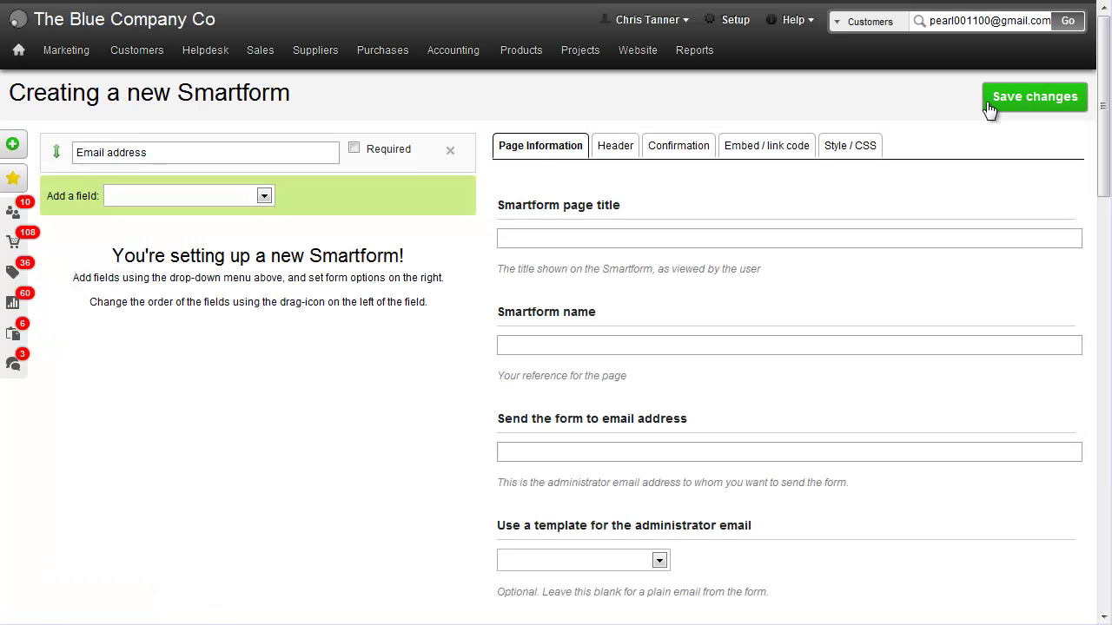
pyautogui.click(211, 152)
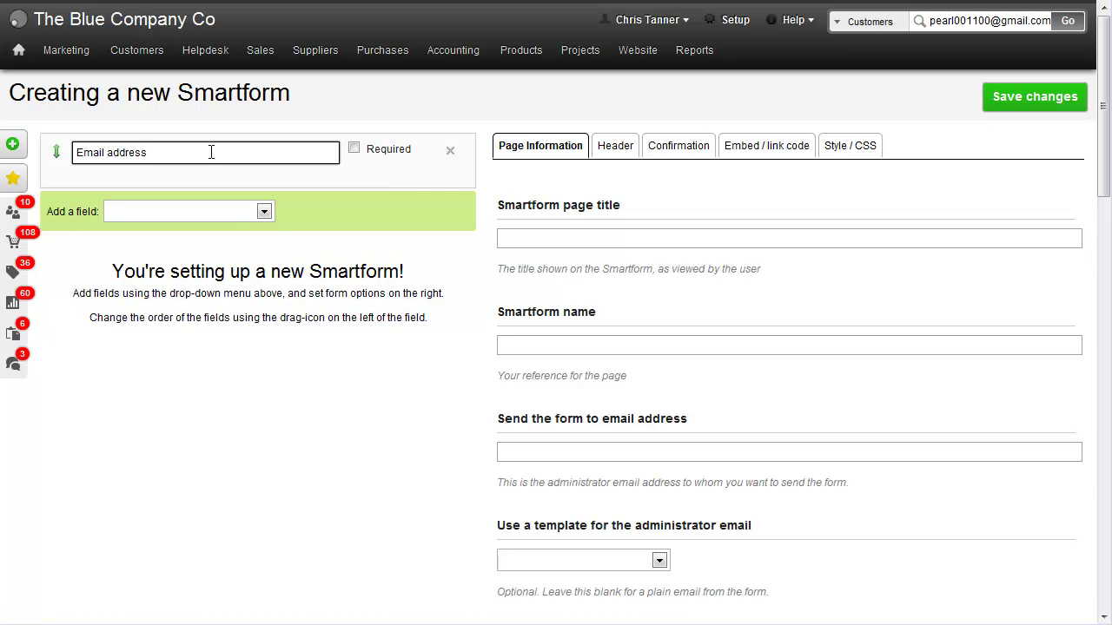
pyautogui.click(228, 206)
pyautogui.click(211, 240)
pyautogui.click(208, 253)
pyautogui.click(196, 288)
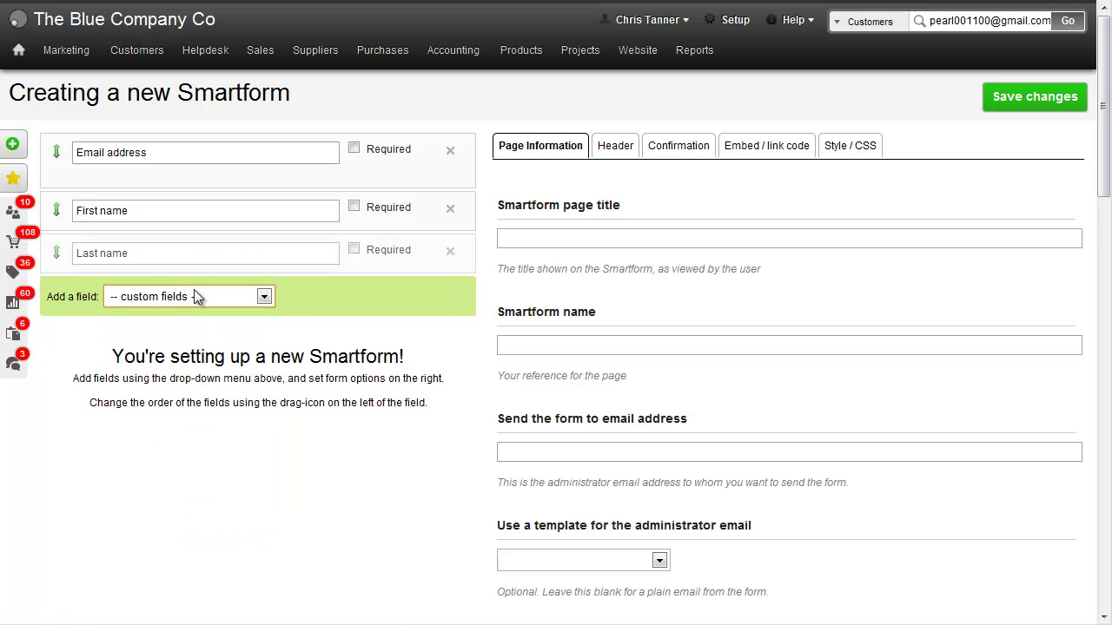
# Add the Message, Industry and Special dietary requirements fields to the form.
pyautogui.click(195, 296)
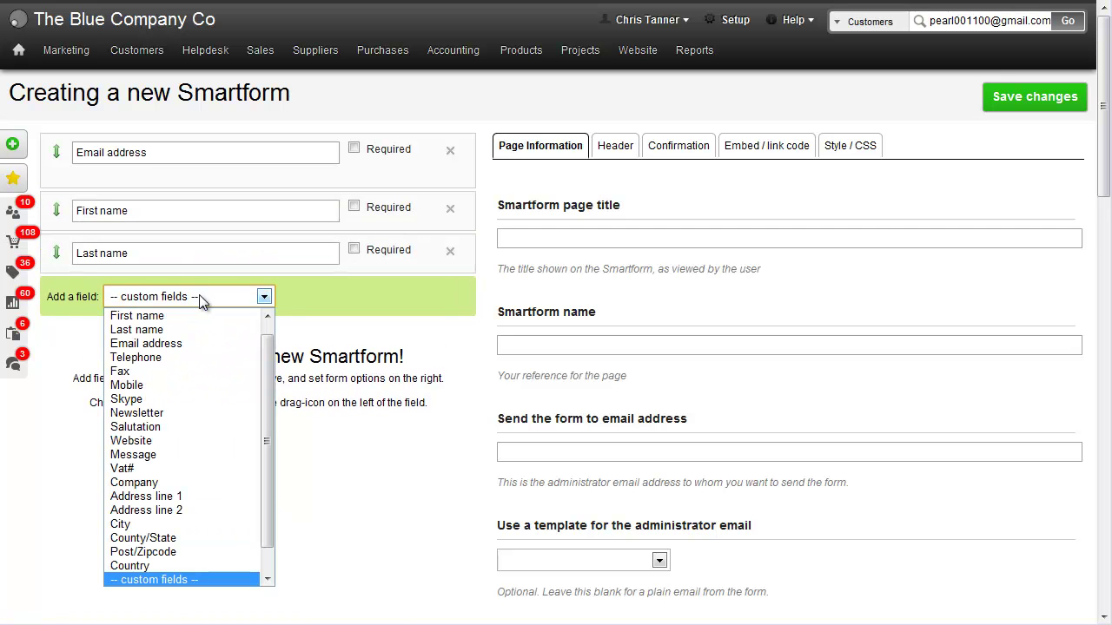
pyautogui.click(190, 454)
pyautogui.click(229, 343)
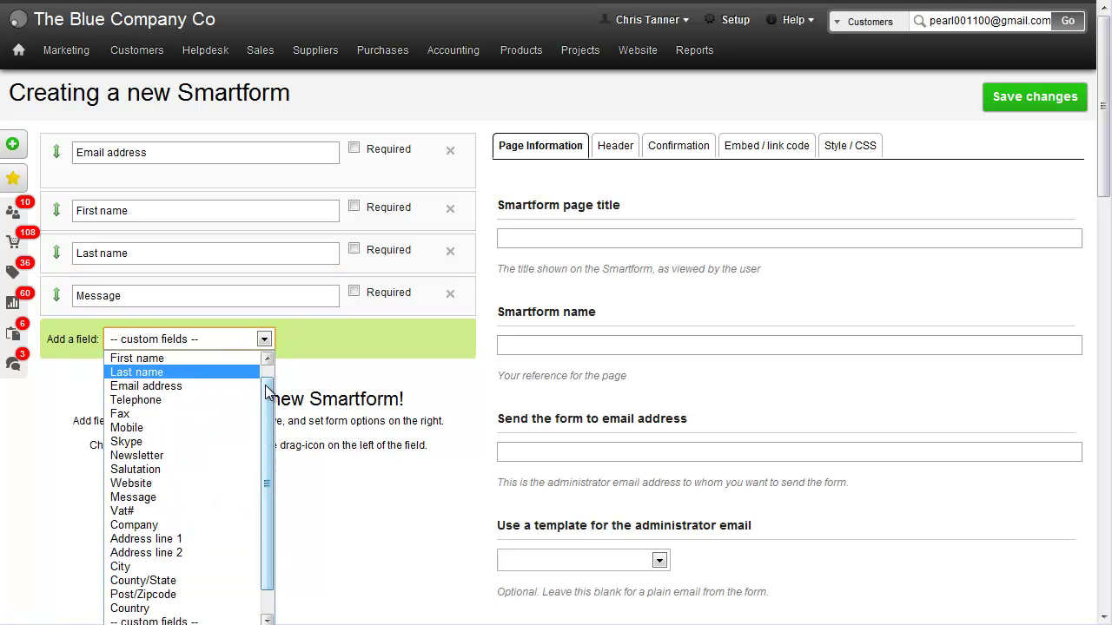
pyautogui.moveTo(265, 413); pyautogui.dragTo(265, 438)
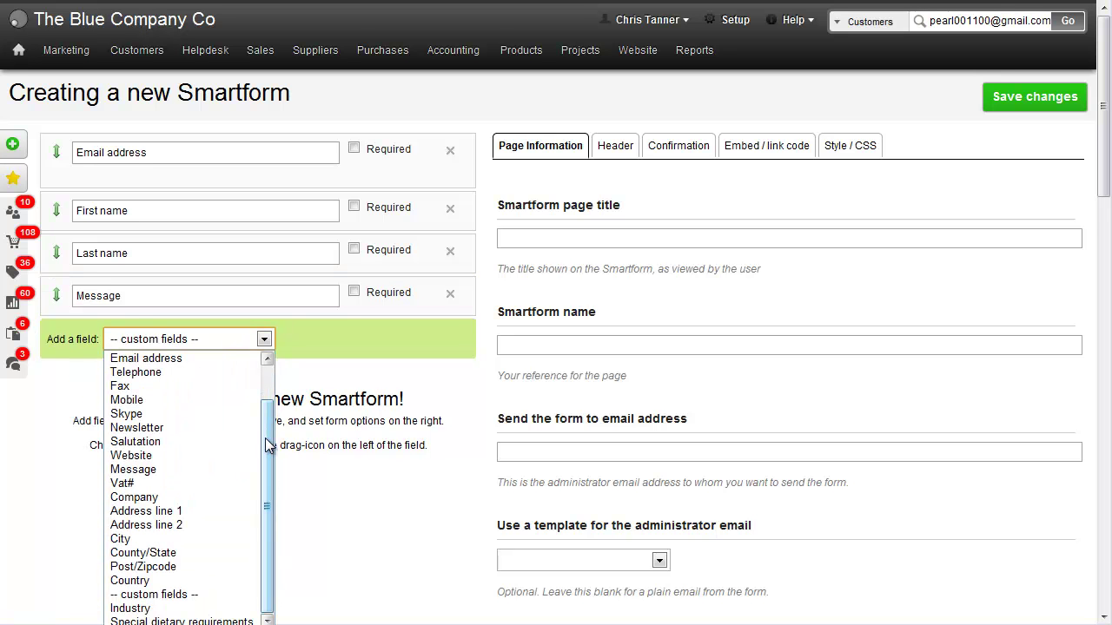
pyautogui.click(211, 608)
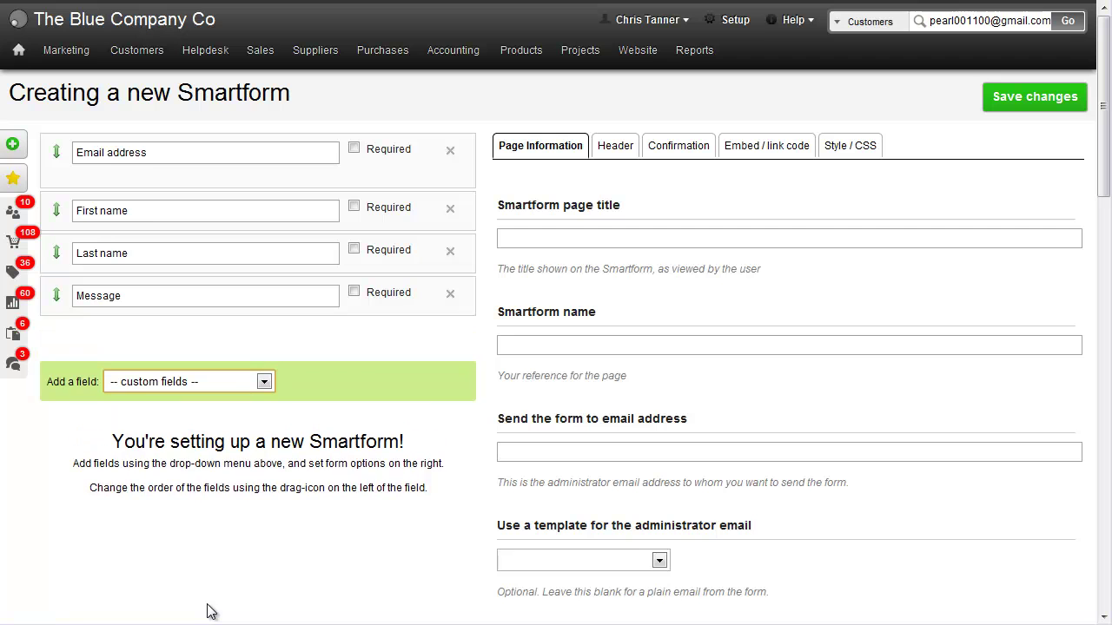
pyautogui.click(239, 387)
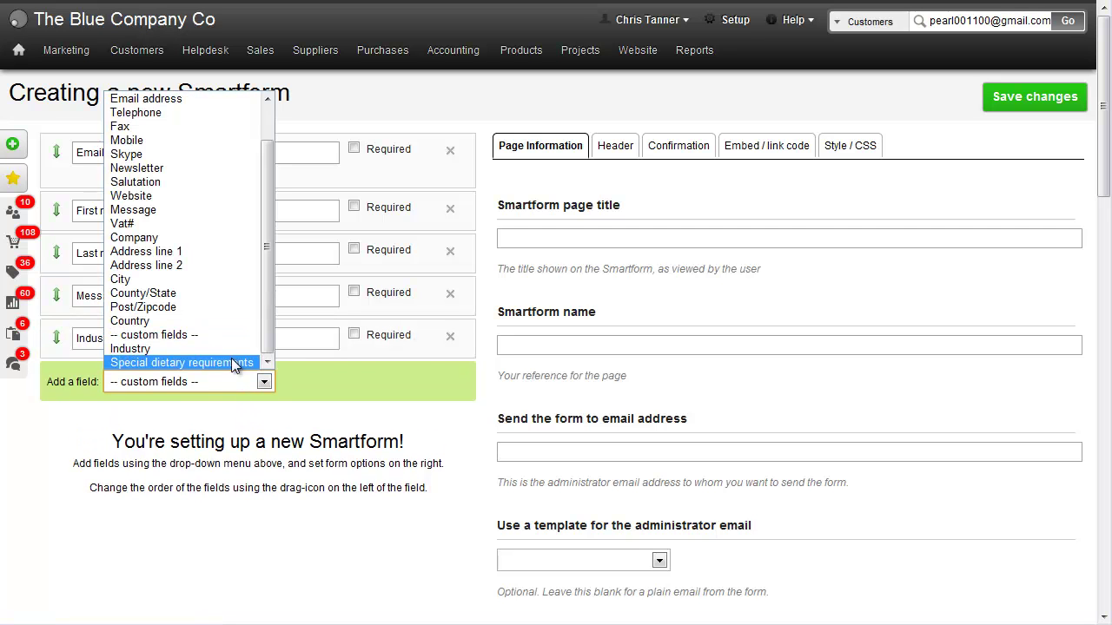
pyautogui.click(231, 362)
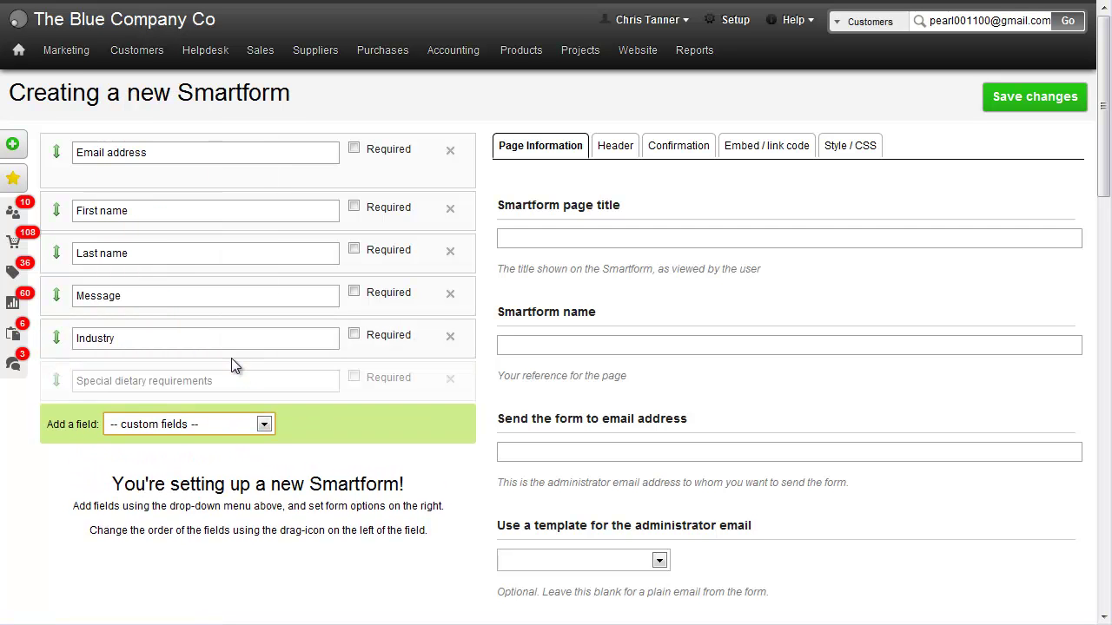
# Title and name the Smartform 'Contact us' and send submissions to the support e-mail address.
pyautogui.click(569, 236)
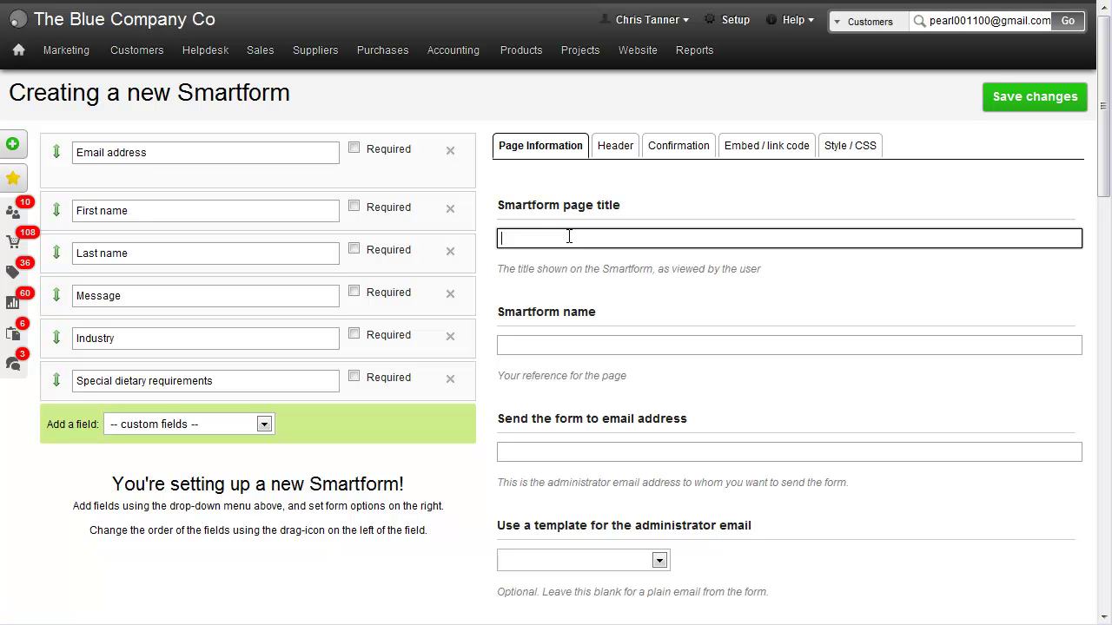
pyautogui.write('Contact us')
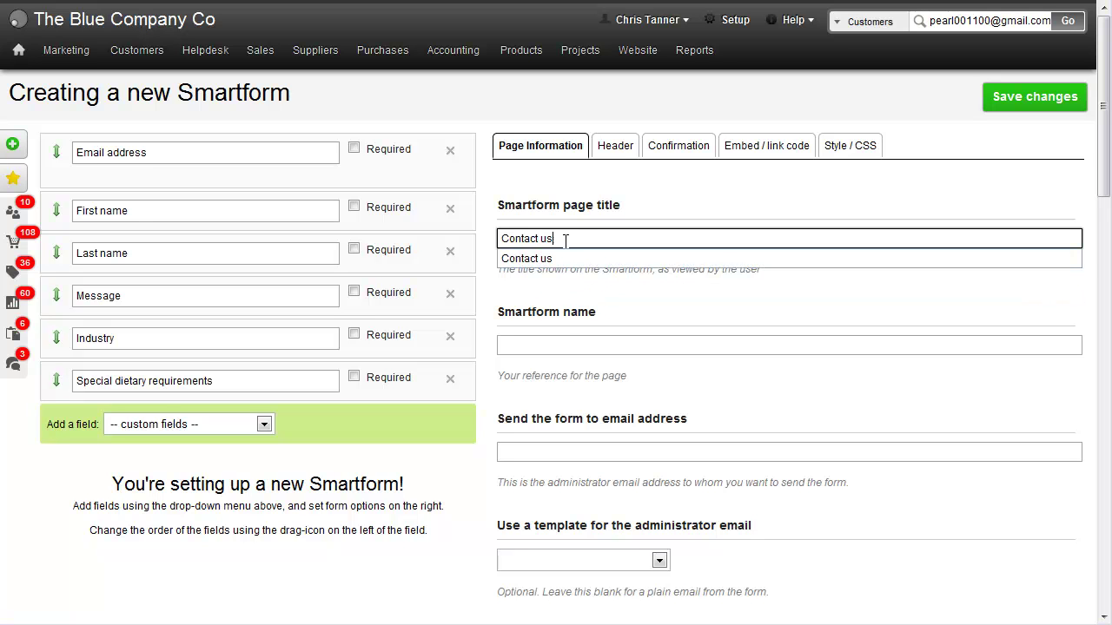
pyautogui.click(569, 344)
pyautogui.write('Contacts')
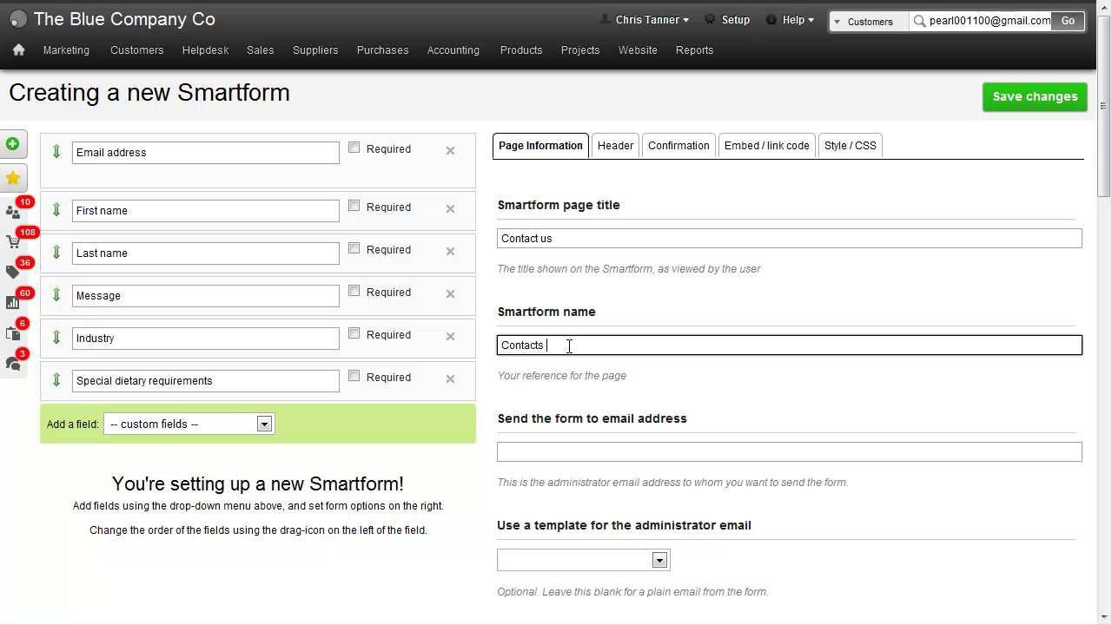
pyautogui.press('BackSpace')
pyautogui.write('us')
pyautogui.click(569, 451)
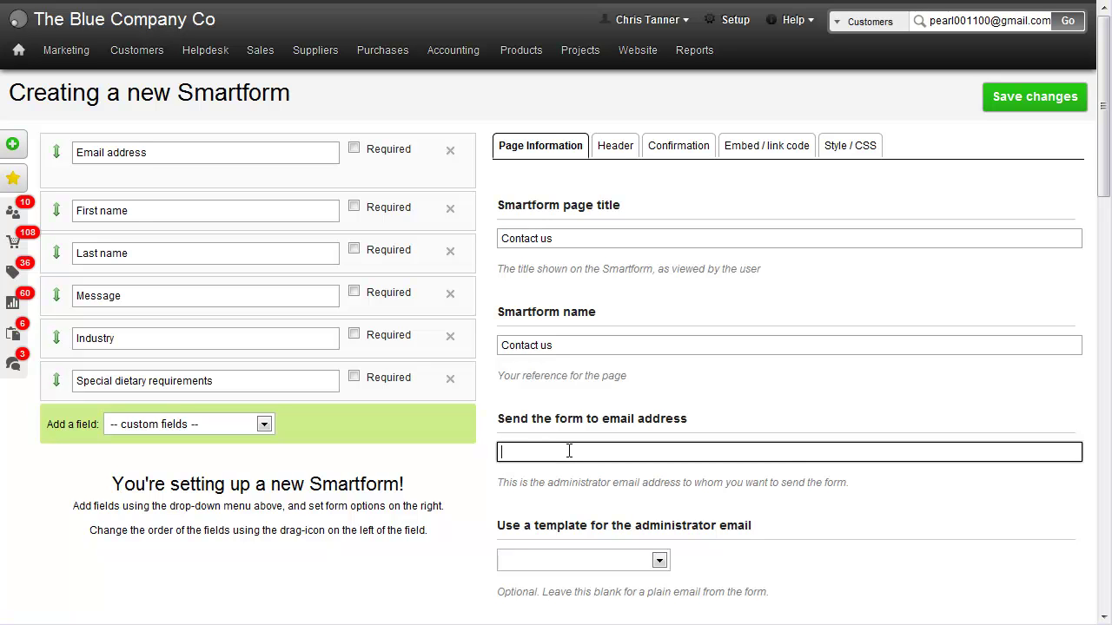
pyautogui.write('support@company.com')
# Set the Smartform's submit button label to 'Submit message'.
pyautogui.scroll(-3, 1103, 182)
pyautogui.moveTo(521, 309); pyautogui.dragTo(789, 308)
pyautogui.click(784, 304)
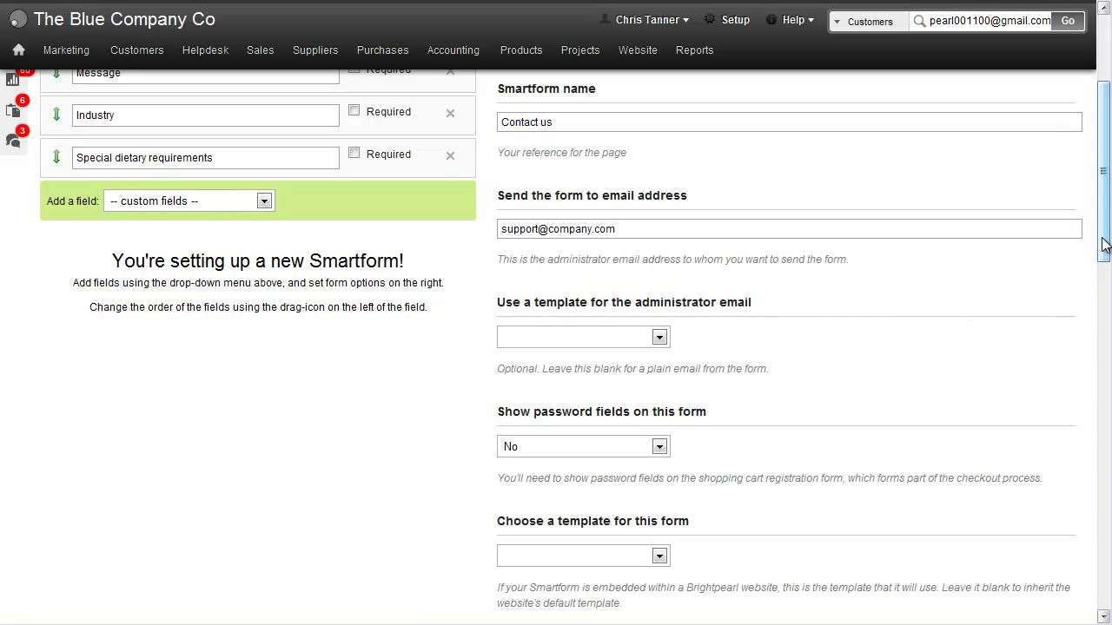
pyautogui.scroll(-3, 970, 311)
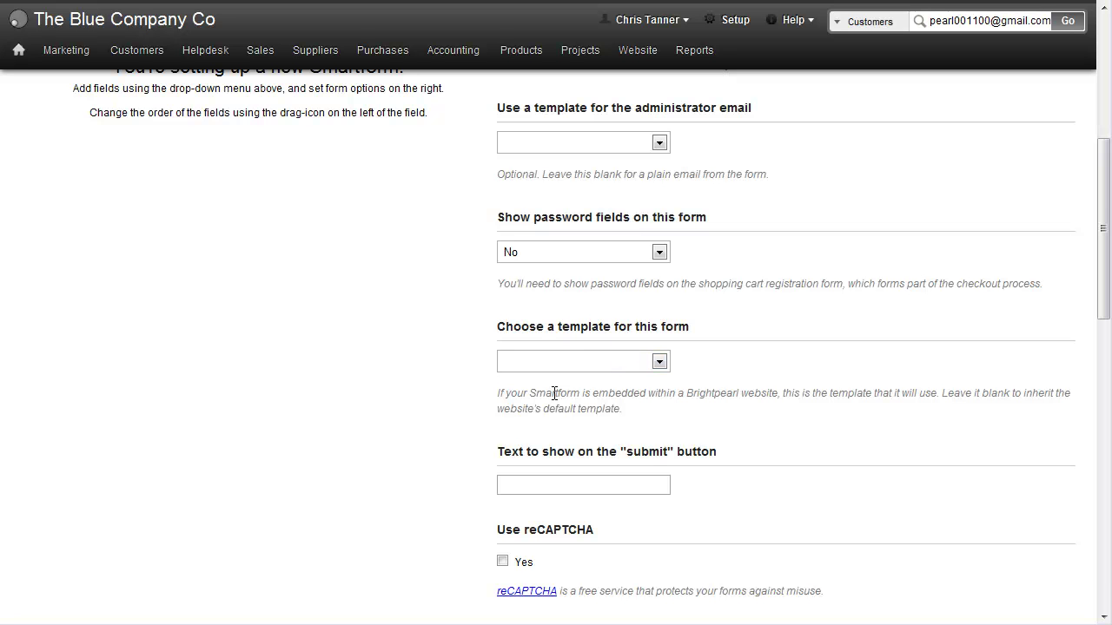
pyautogui.scroll(-3, 578, 261)
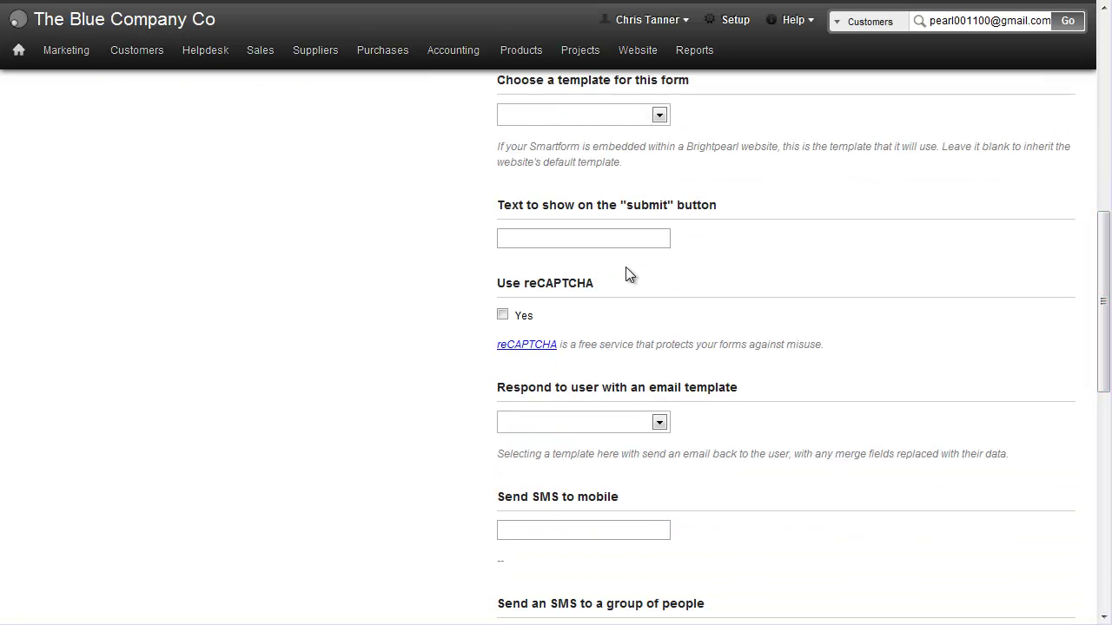
pyautogui.click(564, 239)
pyautogui.write('Submit')
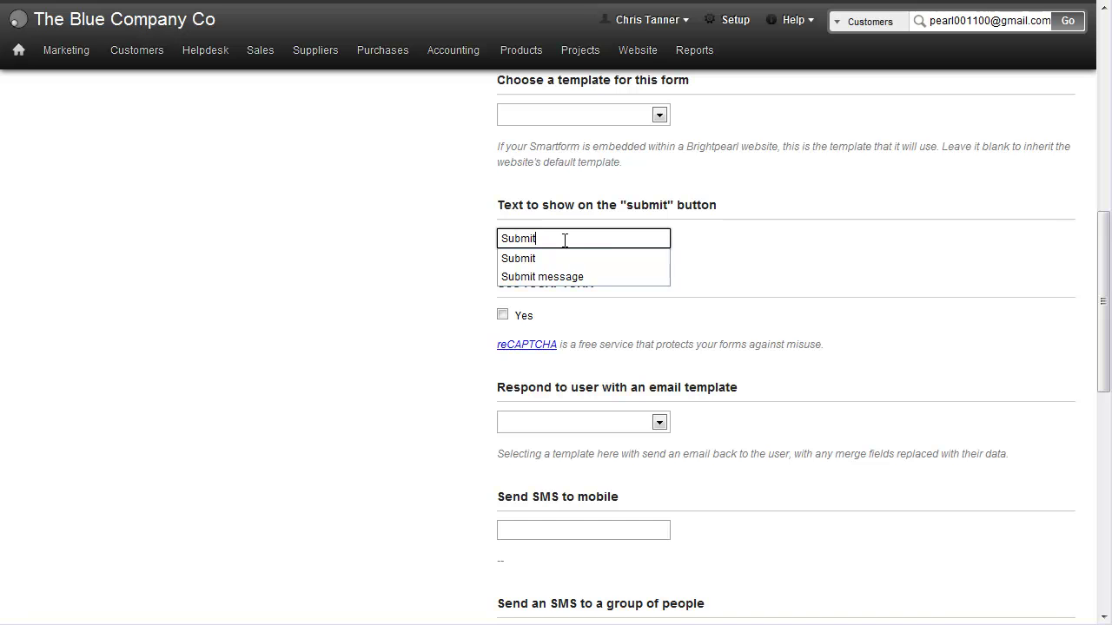
pyautogui.click(569, 276)
pyautogui.moveTo(1099, 280); pyautogui.dragTo(1109, 332)
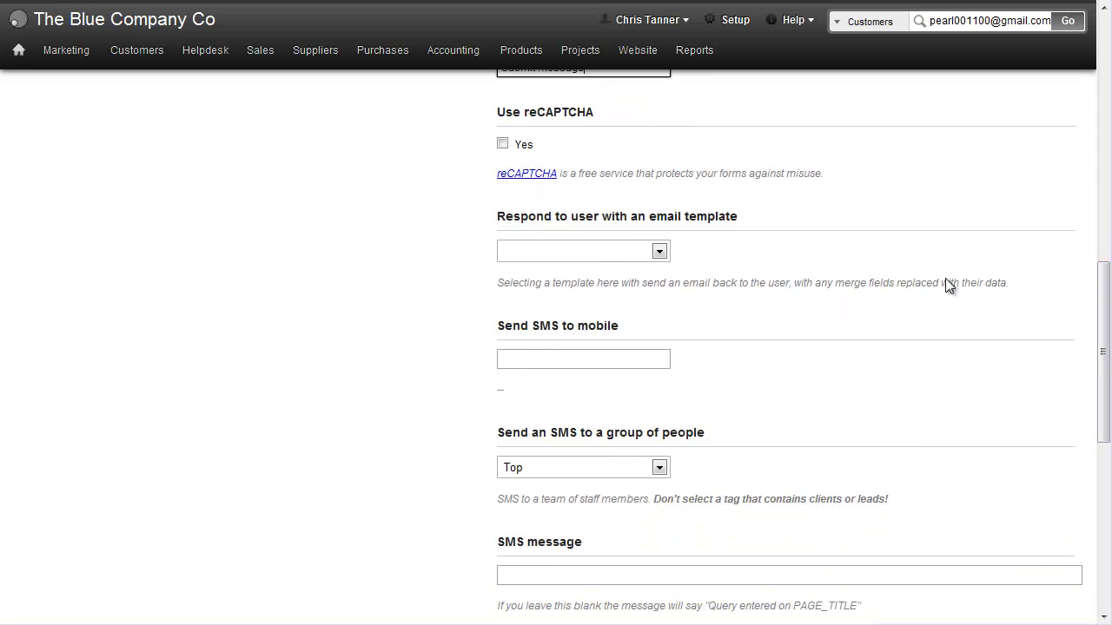
# Choose 'Thank you for your enquiry' as the auto-reply email template.
pyautogui.click(658, 251)
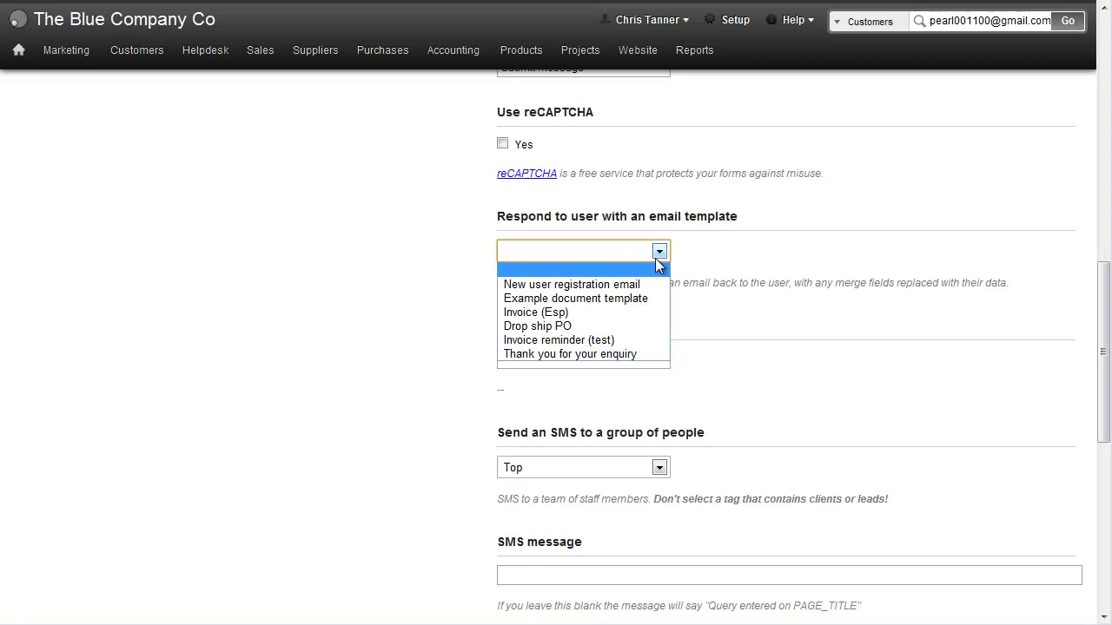
pyautogui.click(631, 354)
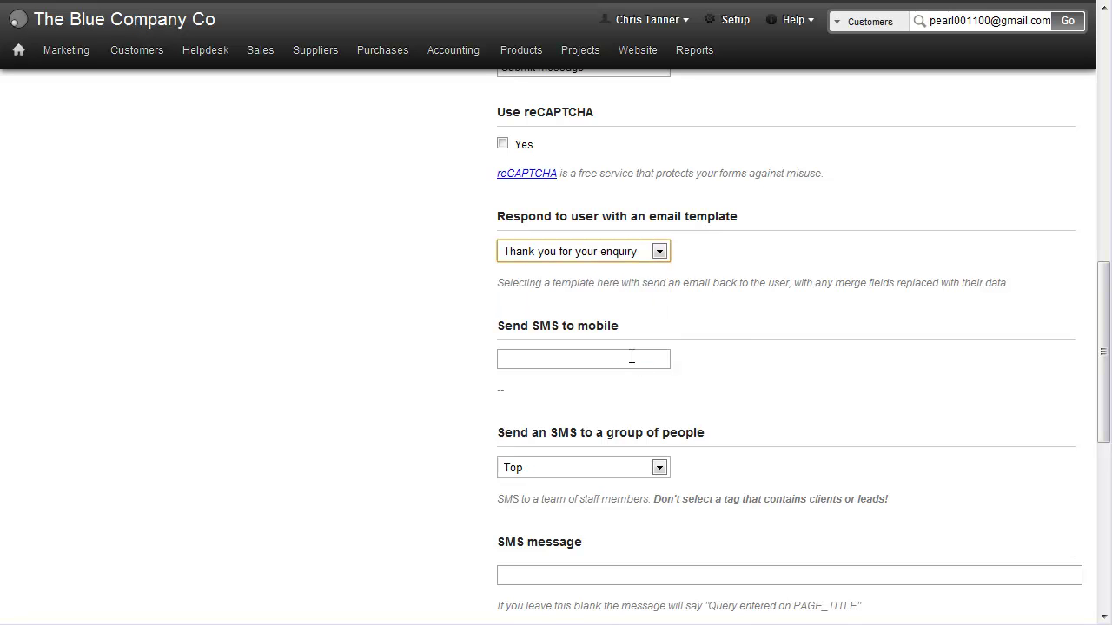
pyautogui.click(631, 356)
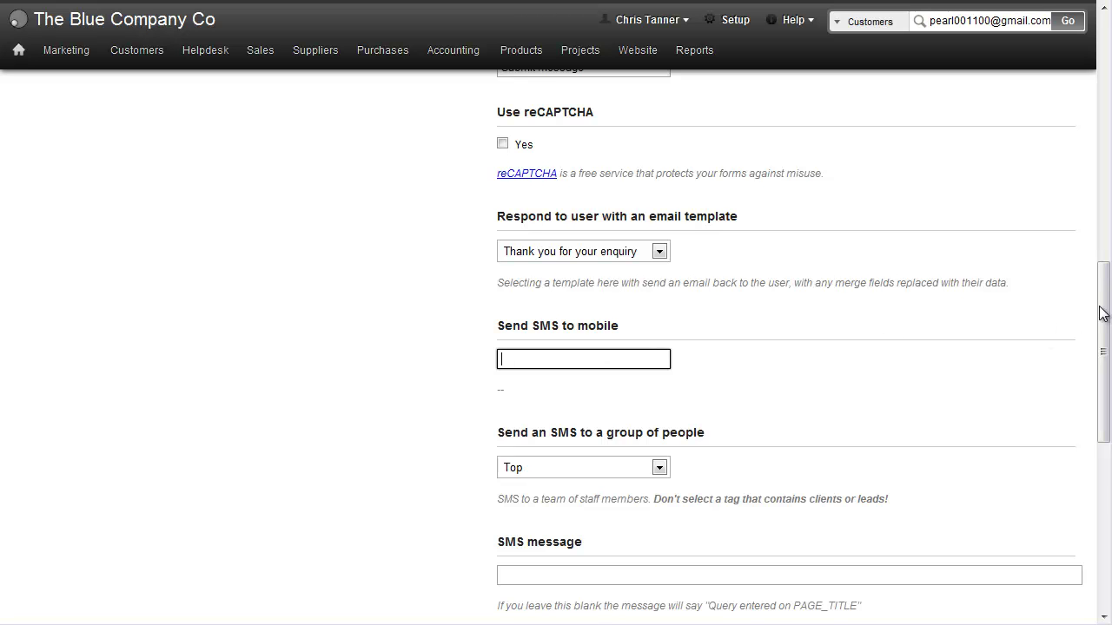
pyautogui.scroll(-3, 1104, 311)
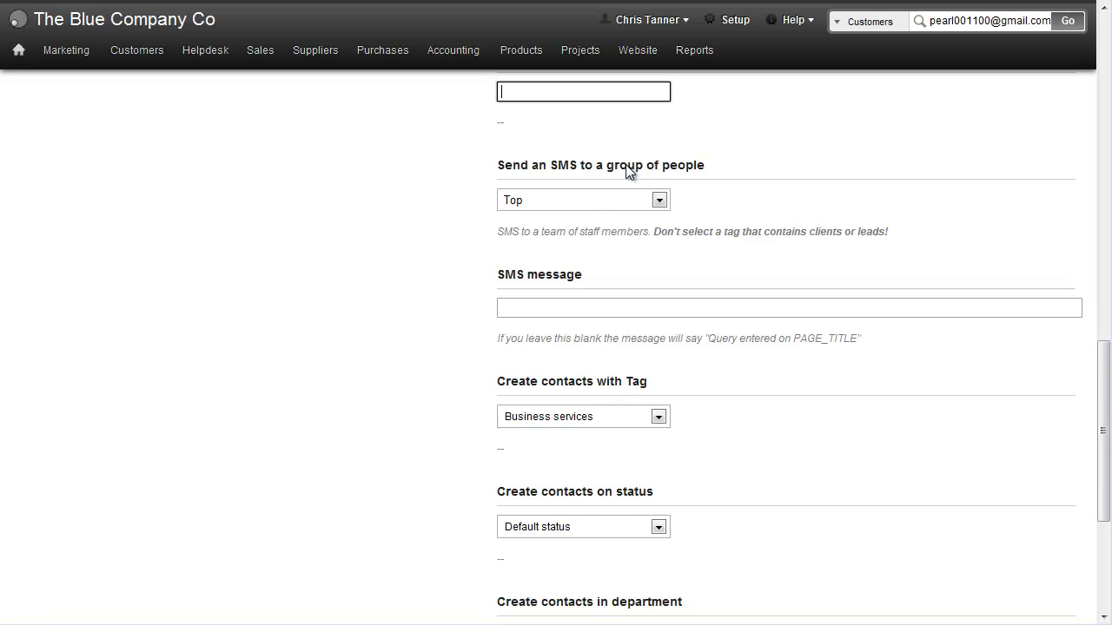
pyautogui.click(629, 307)
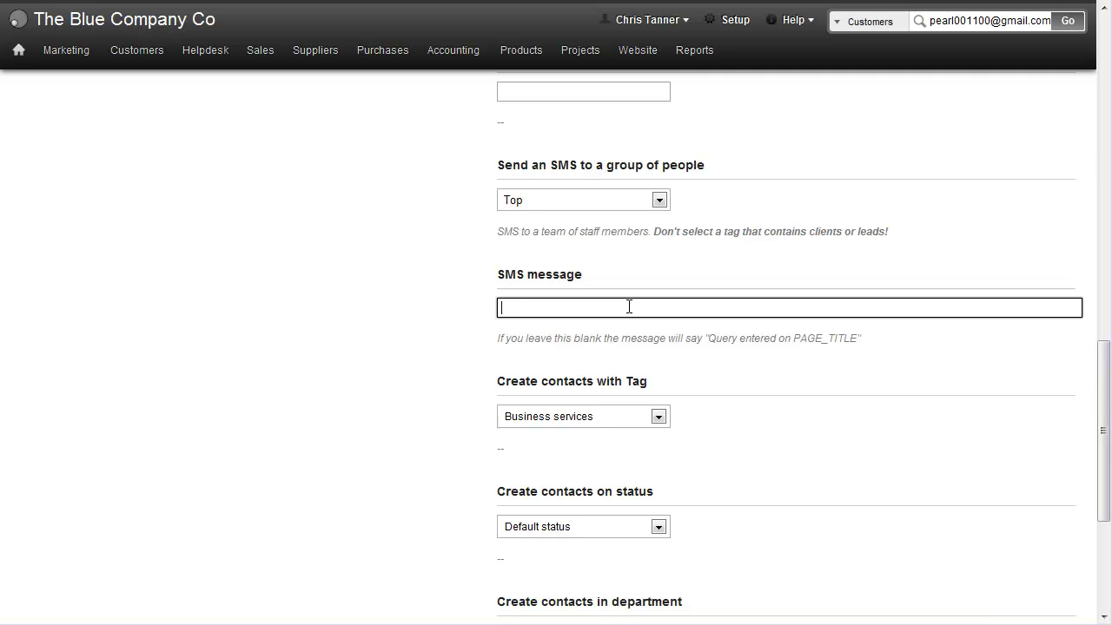
# Create new contacts with the Customers tag and return to the top of the page.
pyautogui.scroll(-4, 1069, 392)
pyautogui.click(628, 231)
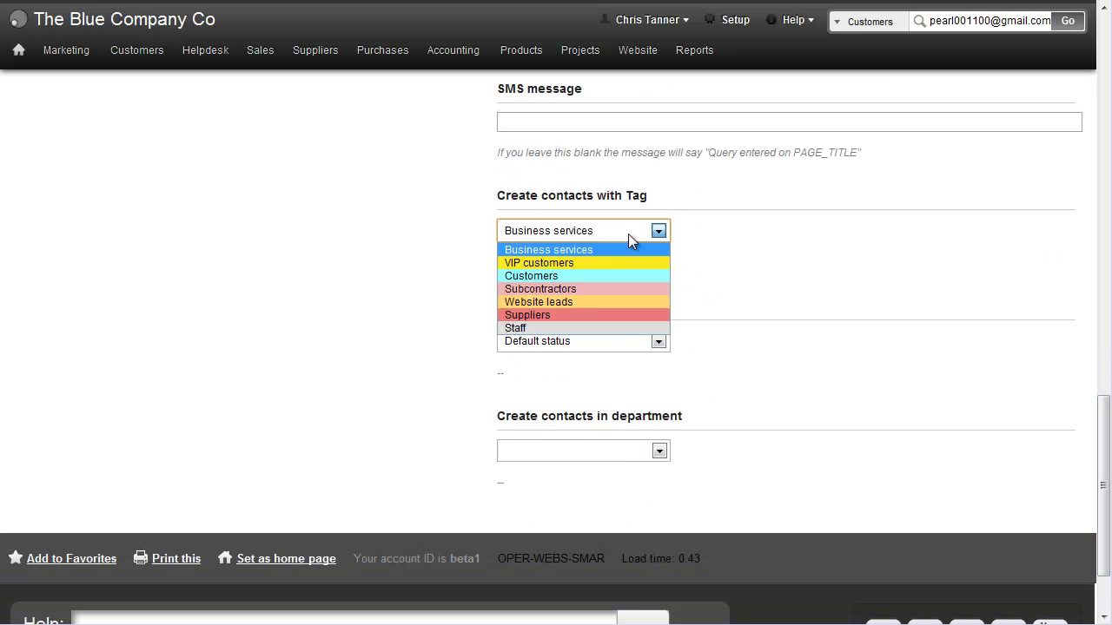
pyautogui.click(614, 276)
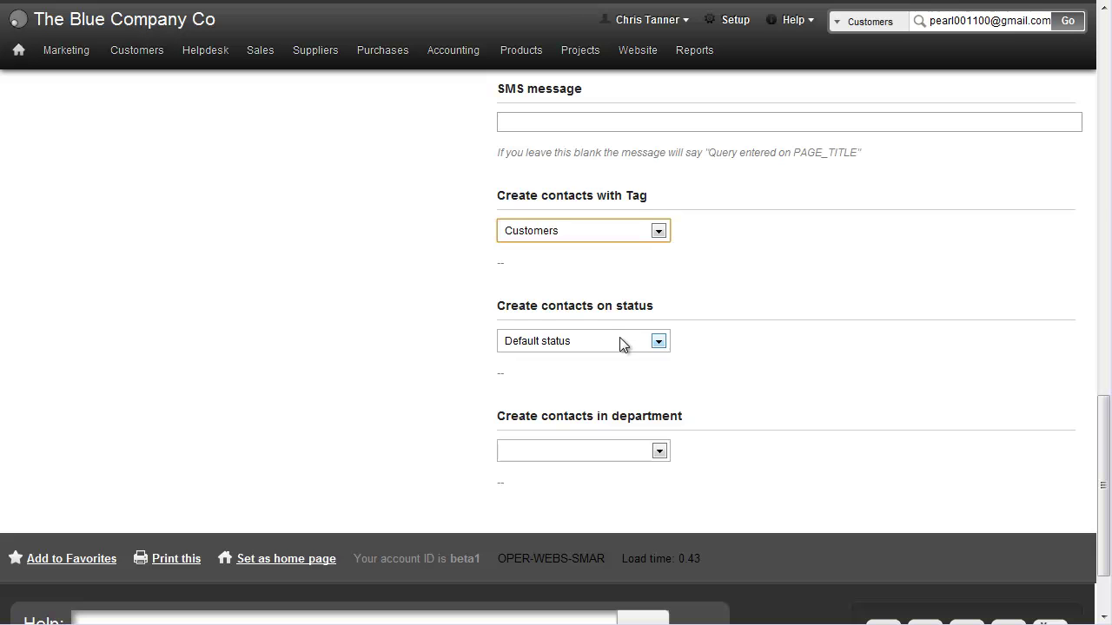
pyautogui.moveTo(1103, 452); pyautogui.dragTo(1094, 30)
# Set the form header text to 'Please fill out the form below.'.
pyautogui.click(616, 148)
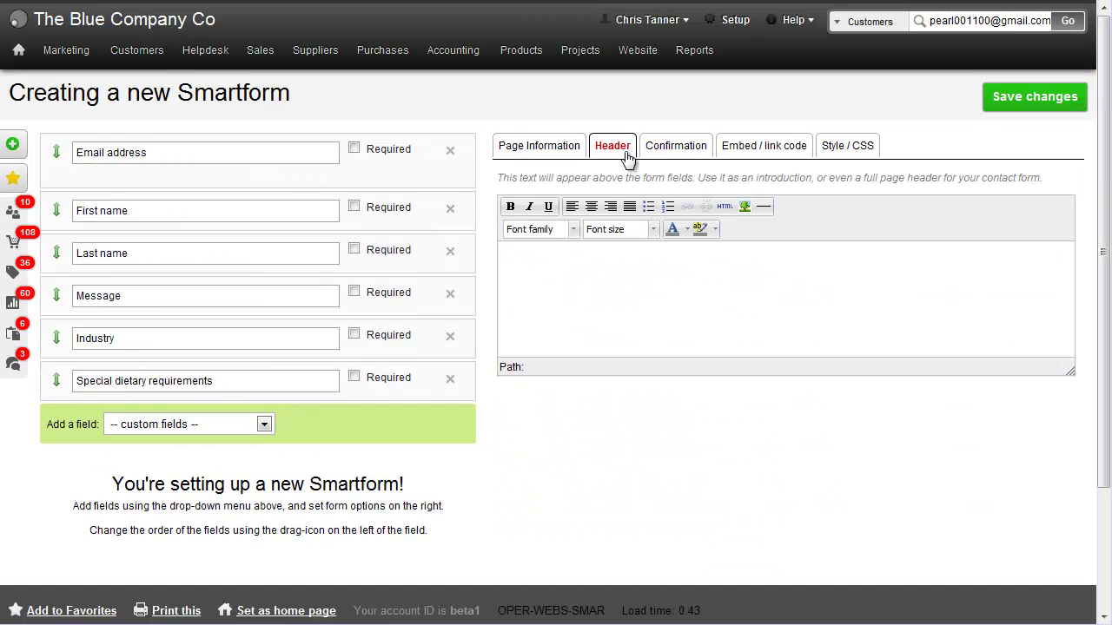
pyautogui.click(675, 302)
pyautogui.write('Please fill out the form below.')
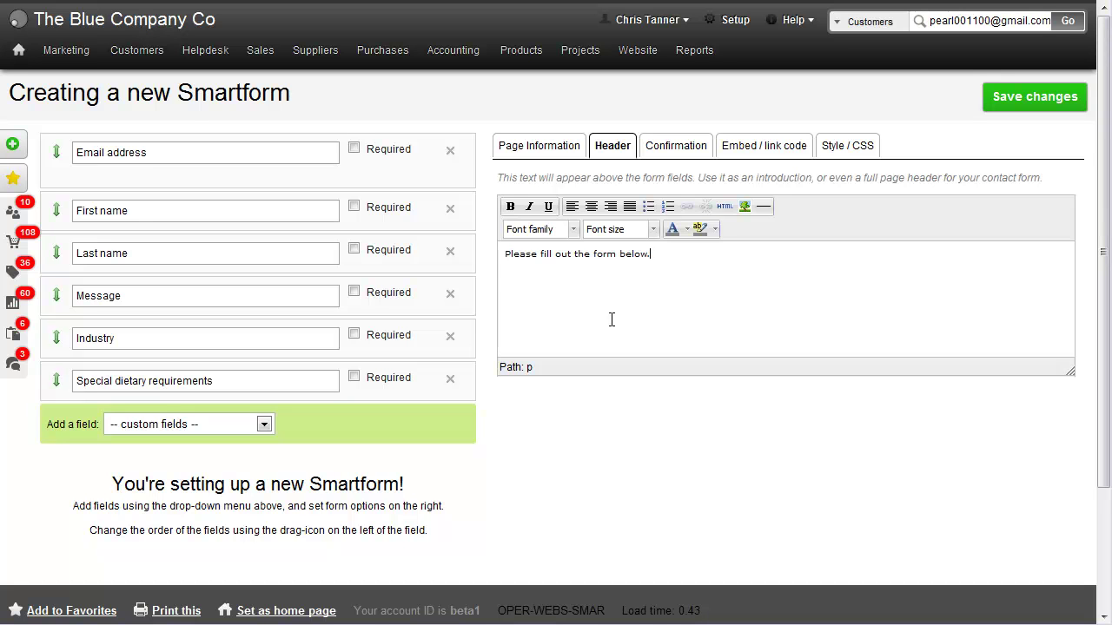
# Set the confirmation text to 'Thanks!' and 'We'll be in touch soon.' on two lines.
pyautogui.click(671, 148)
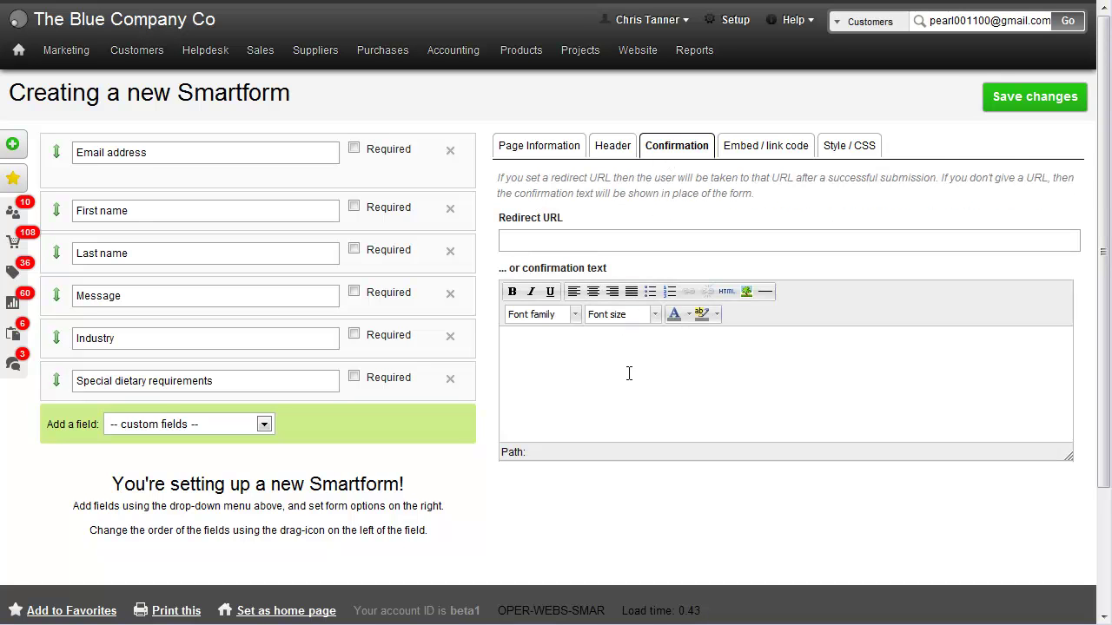
pyautogui.click(616, 238)
pyautogui.click(596, 362)
pyautogui.write('Thanks!')
pyautogui.press('Return')
pyautogui.write("We'll be in touch soon.")
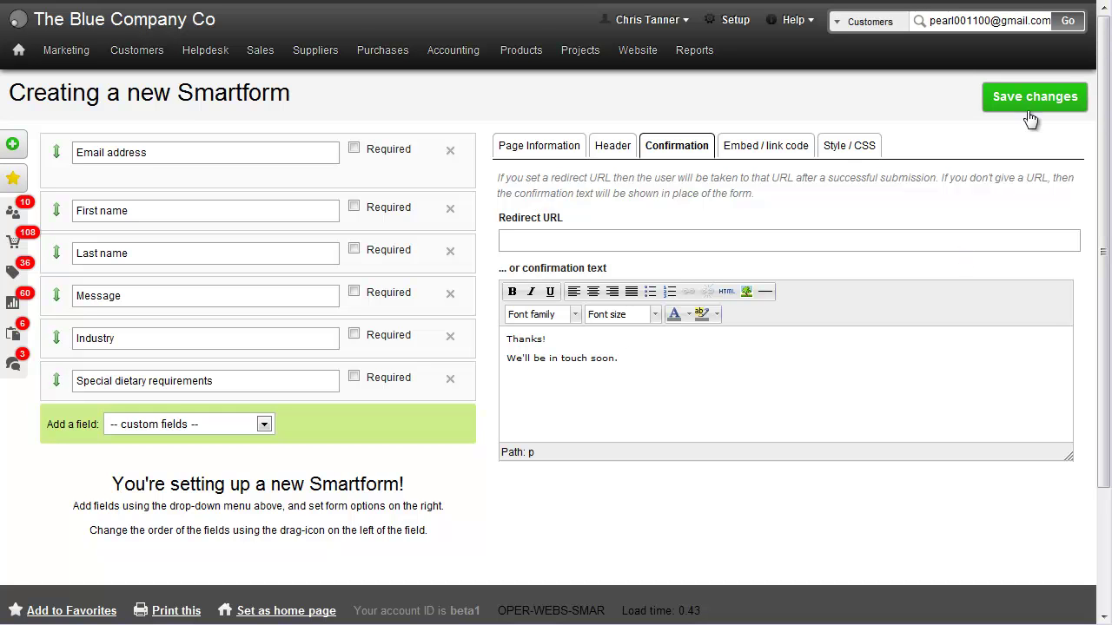
# Save, reorder fields as First name, Last name, Email address, Industry, dietary requirements, Message, and resave.
pyautogui.click(1030, 119)
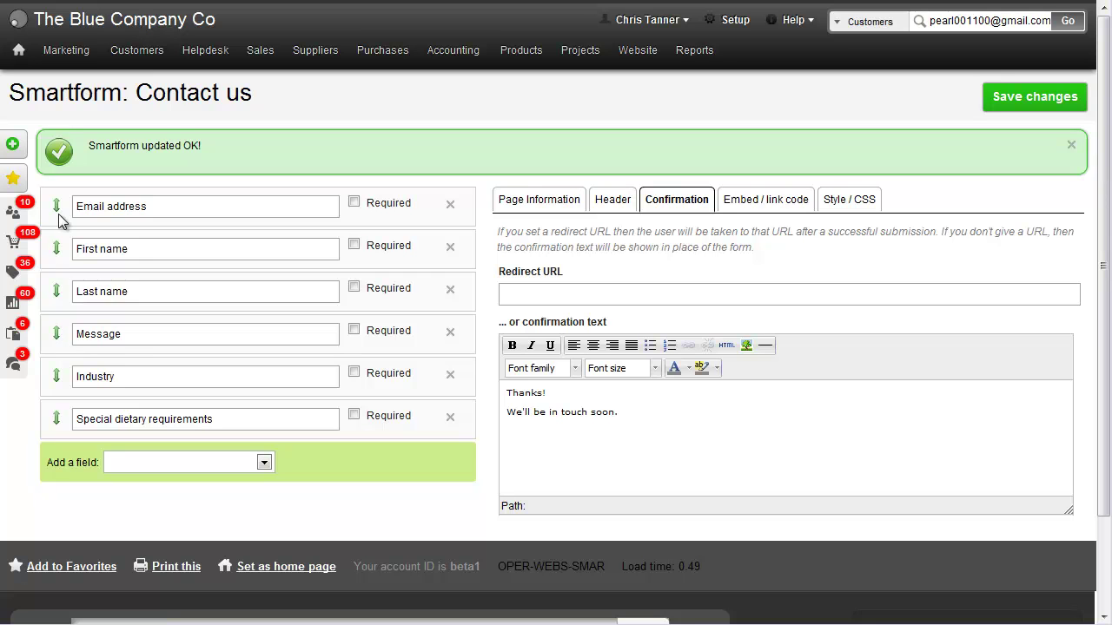
pyautogui.moveTo(53, 250); pyautogui.dragTo(55, 207)
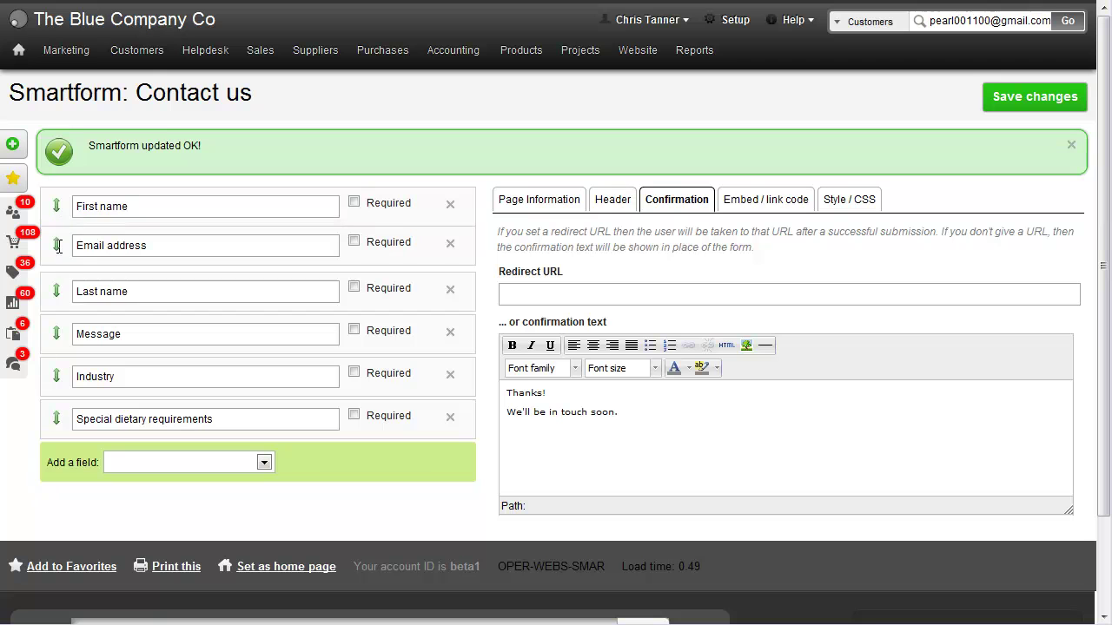
pyautogui.moveTo(57, 246); pyautogui.dragTo(55, 287)
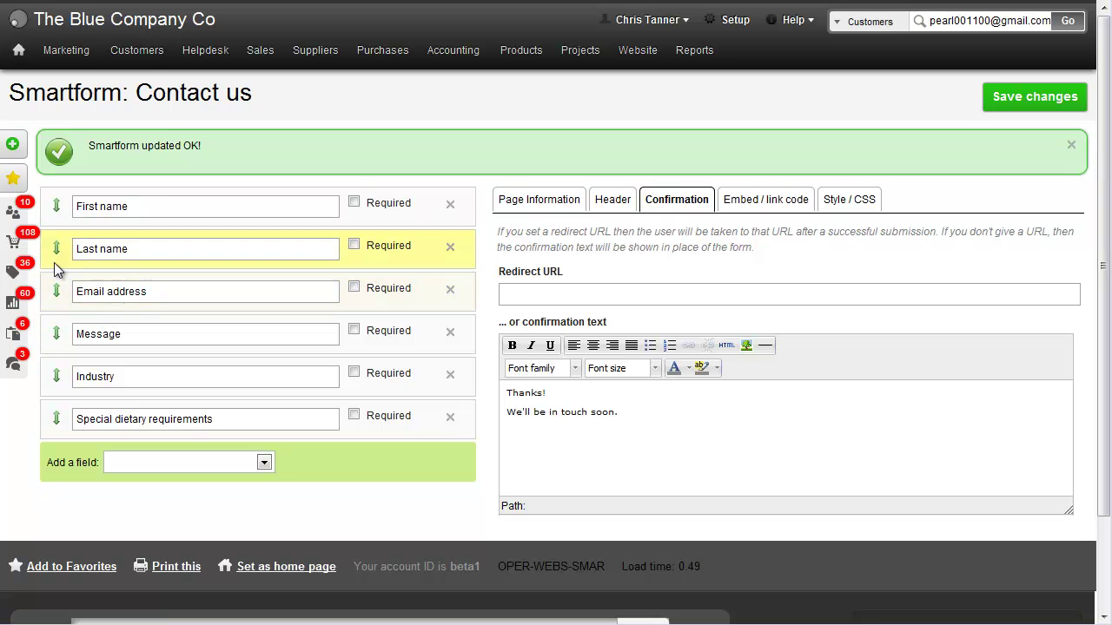
pyautogui.moveTo(56, 334); pyautogui.dragTo(57, 419)
pyautogui.click(1033, 109)
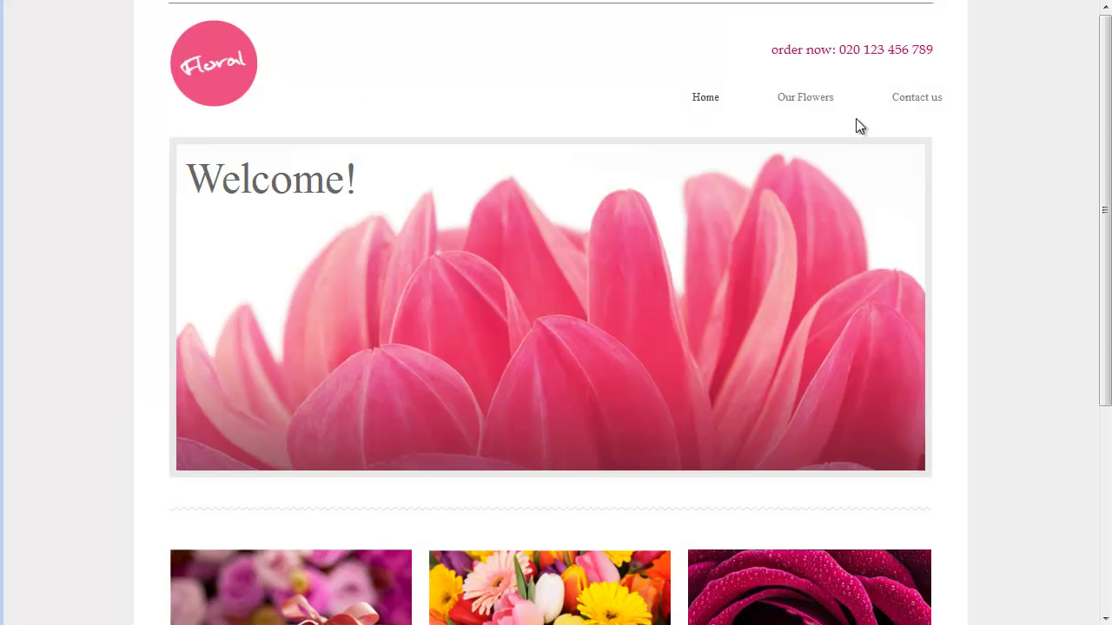
# Open the Floral site's Contact us page in the BaseKit design editor.
pyautogui.click(916, 102)
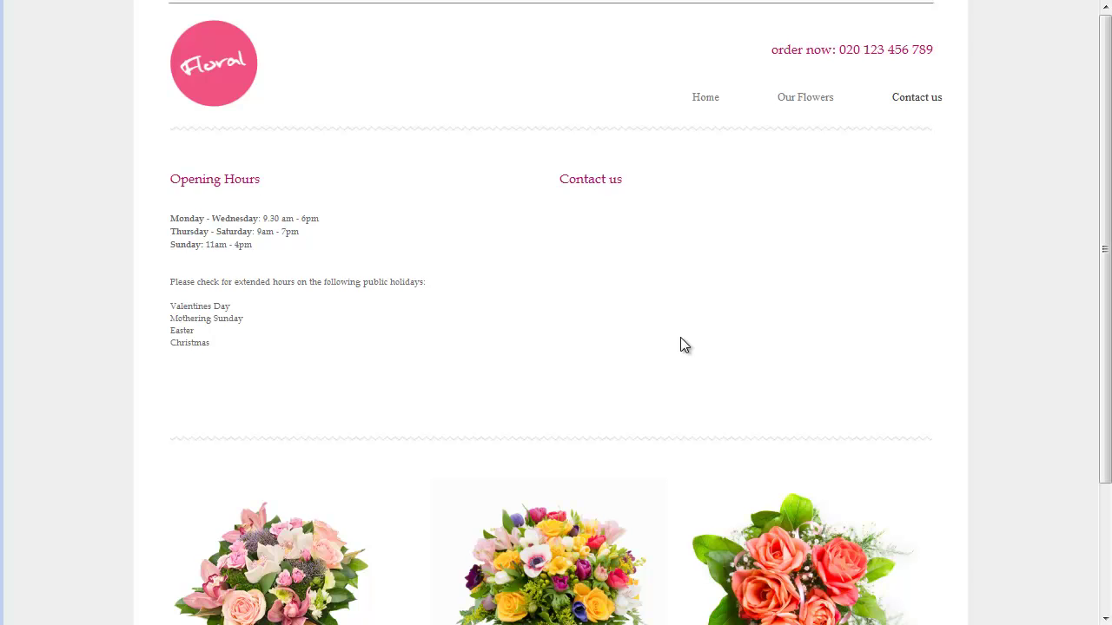
pyautogui.press('Escape')
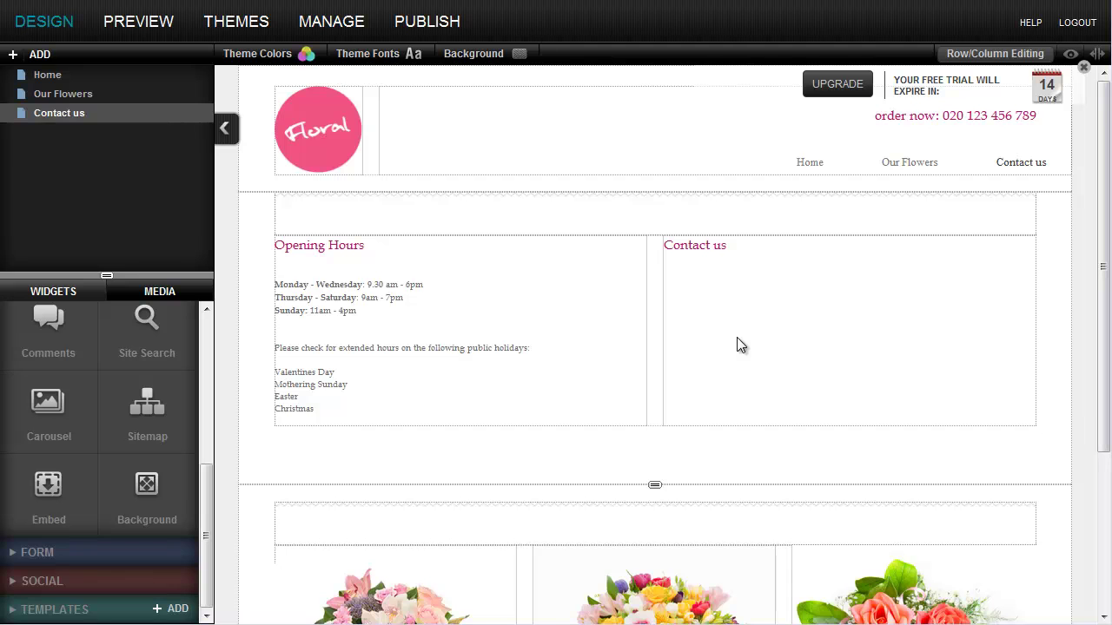
# Drag an Embed widget from the Widgets panel into the Contact us column.
pyautogui.moveTo(207, 473); pyautogui.dragTo(204, 321)
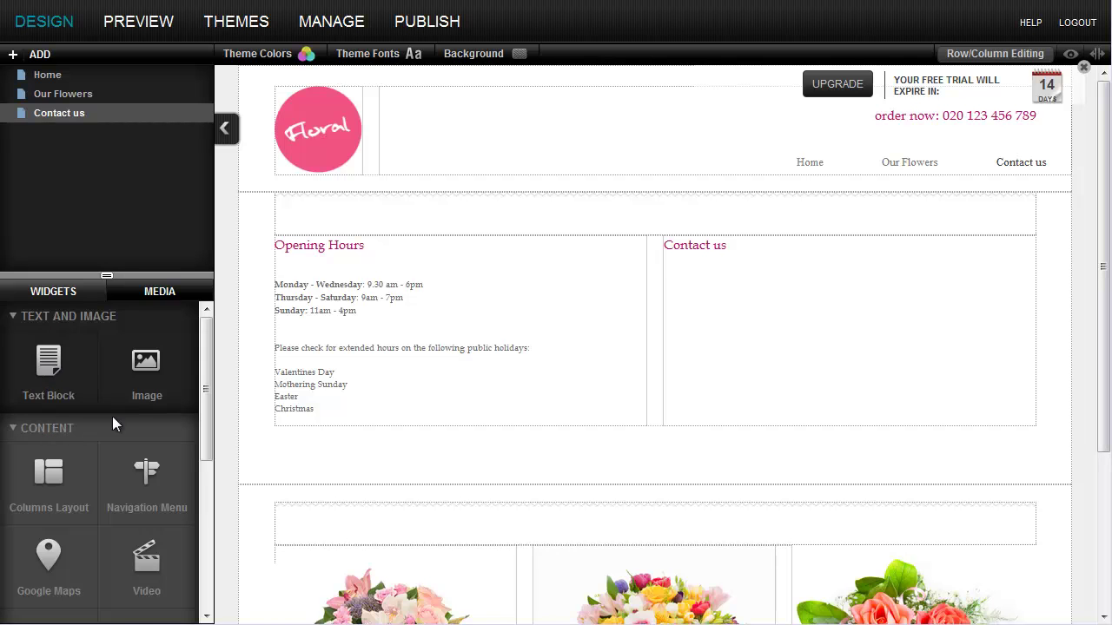
pyautogui.moveTo(203, 389); pyautogui.dragTo(203, 573)
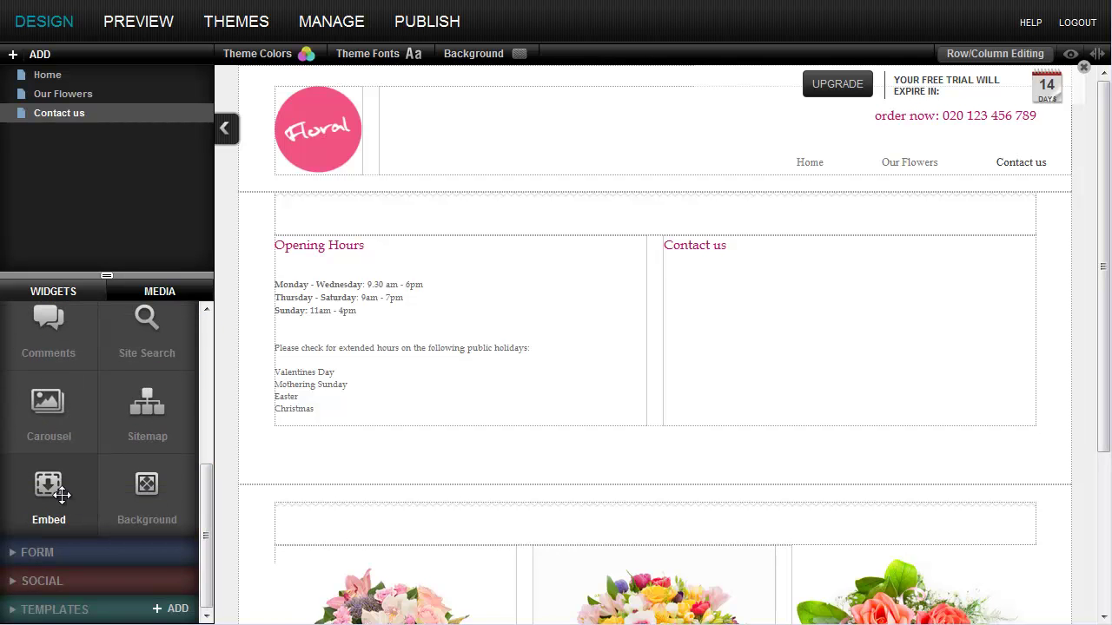
pyautogui.moveTo(49, 488); pyautogui.dragTo(771, 310)
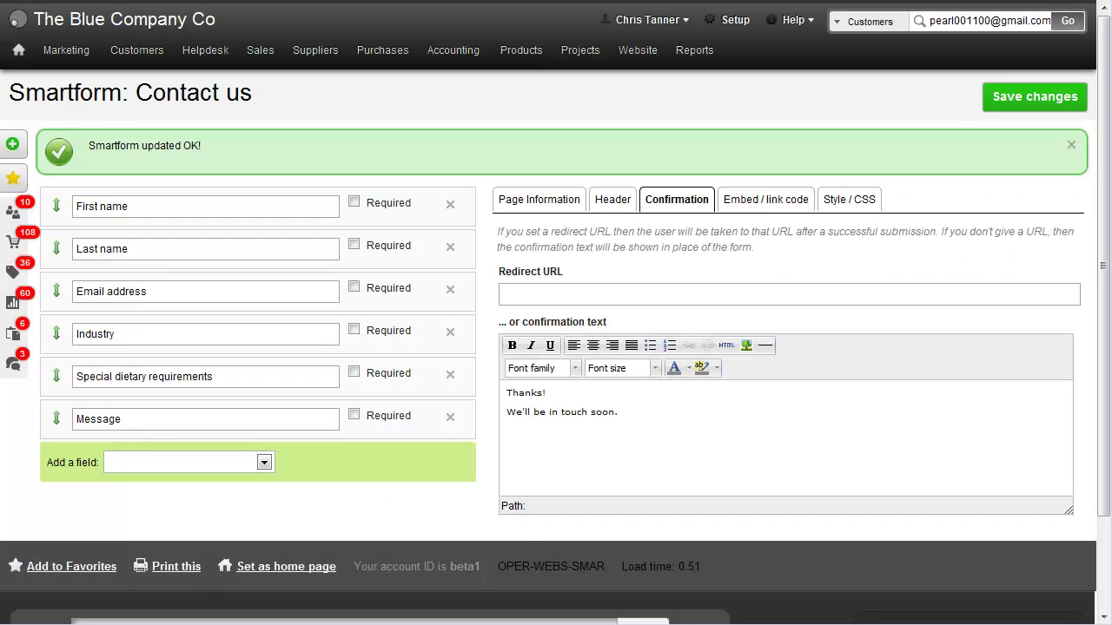
# Show the Contact us Smartform's embed code and select its script snippet.
pyautogui.click(764, 202)
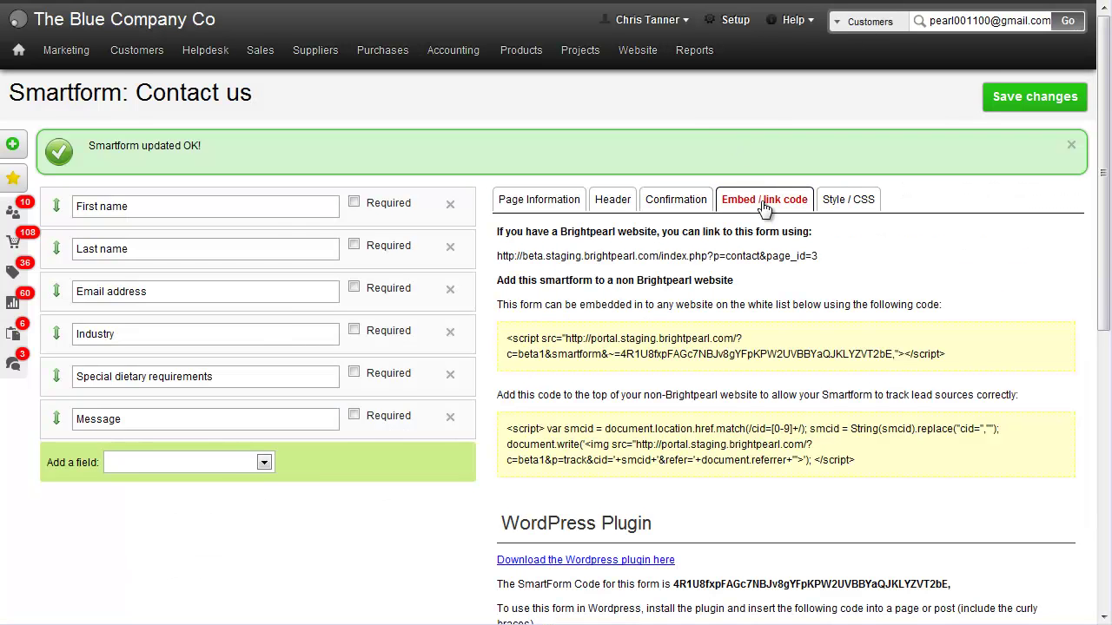
pyautogui.moveTo(507, 338); pyautogui.dragTo(948, 354)
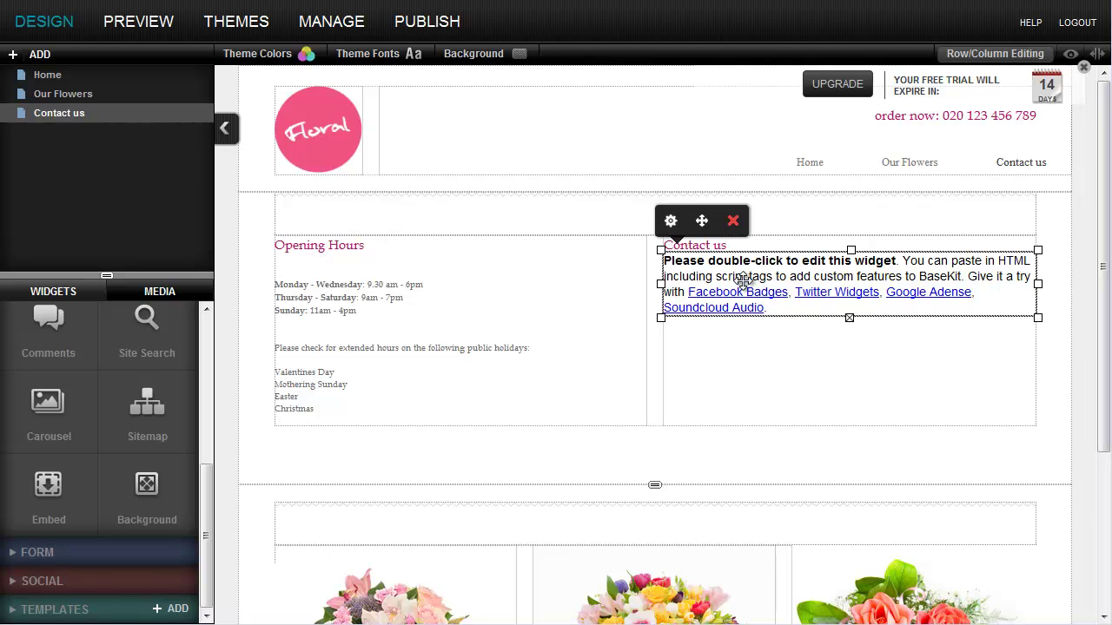
# Replace the Contact us embed widget's placeholder HTML with the Smartform script and save it.
pyautogui.doubleClick(742, 280)
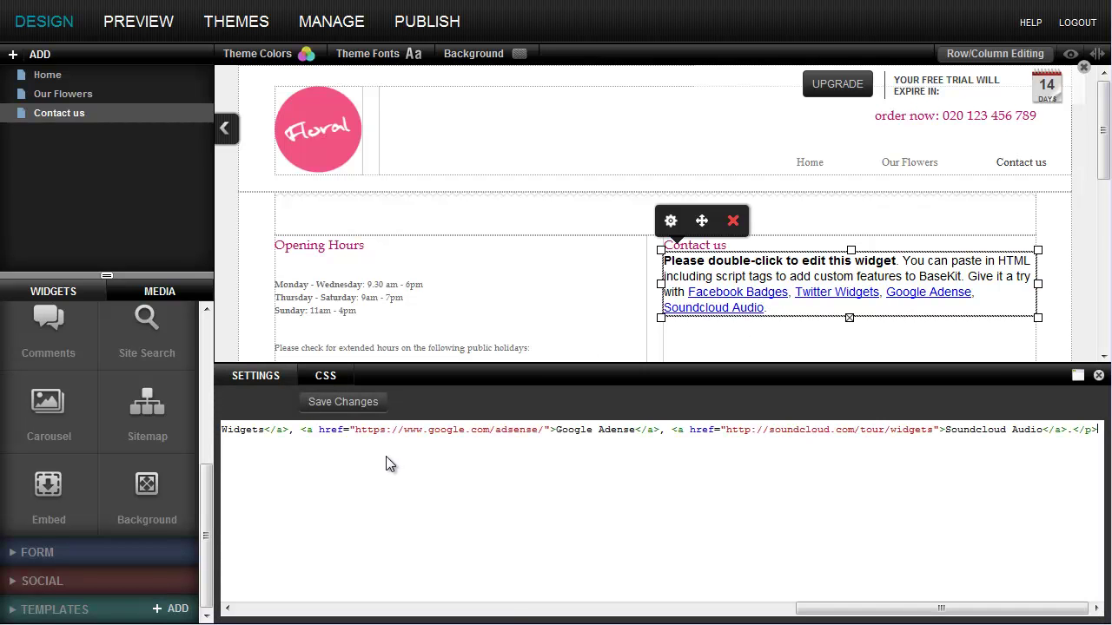
pyautogui.hotkey('ctrl', 'a')
pyautogui.press('Delete')
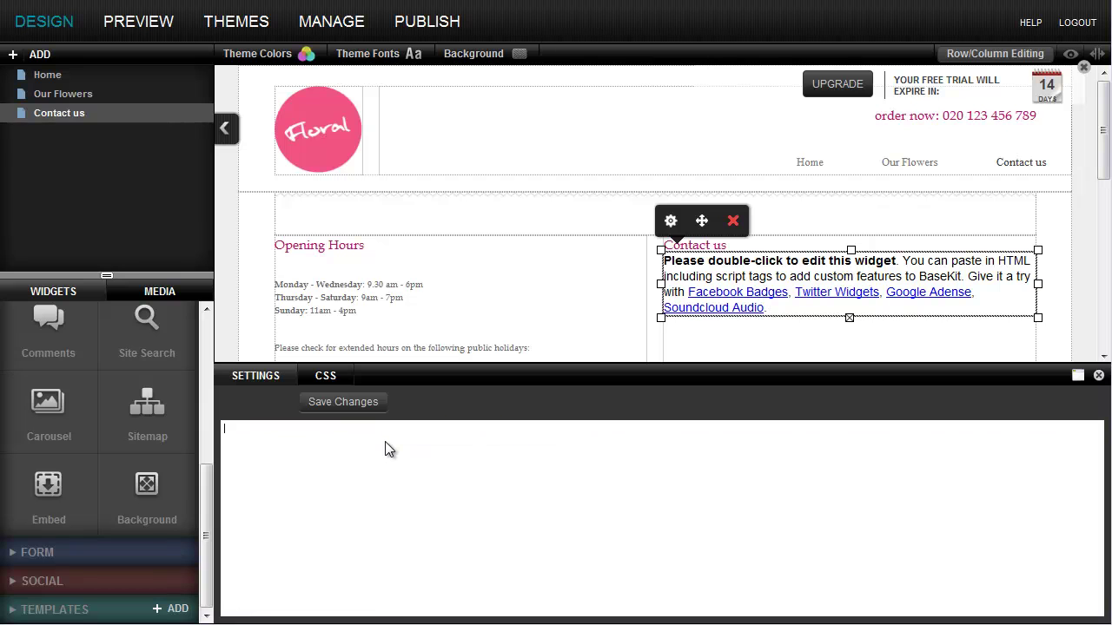
pyautogui.write('<script src="http://portal.staging.brightpearl.com/?c=beta1&smartform&=4R1U8fxpFAGc7NBJv8gYFpKPW2UVBBYaQJKLYZVT2bE,"></script>')
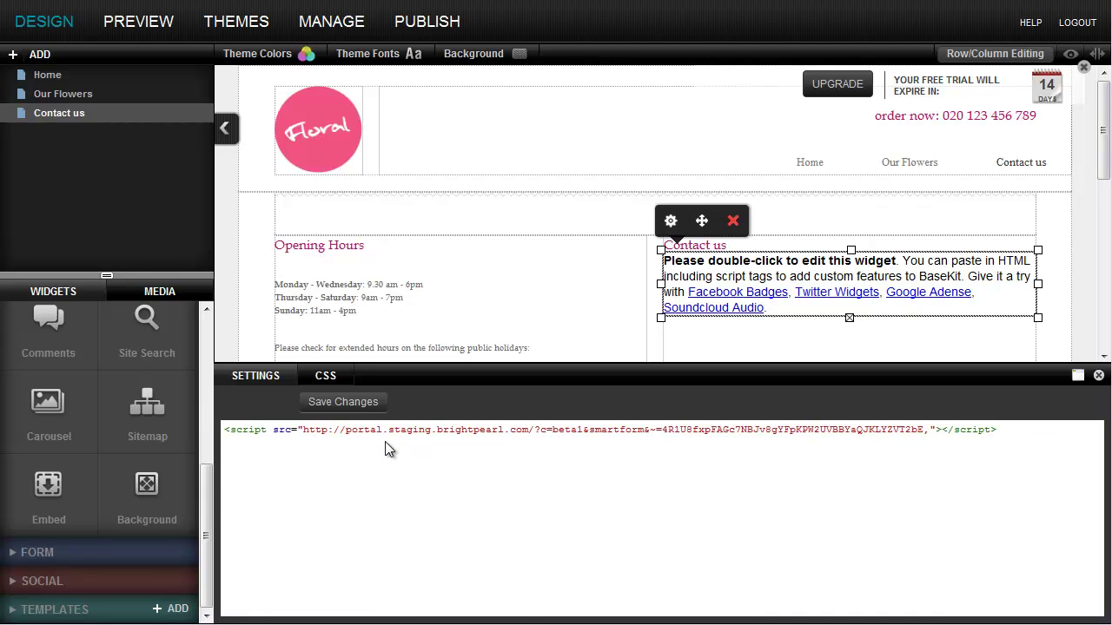
pyautogui.click(349, 404)
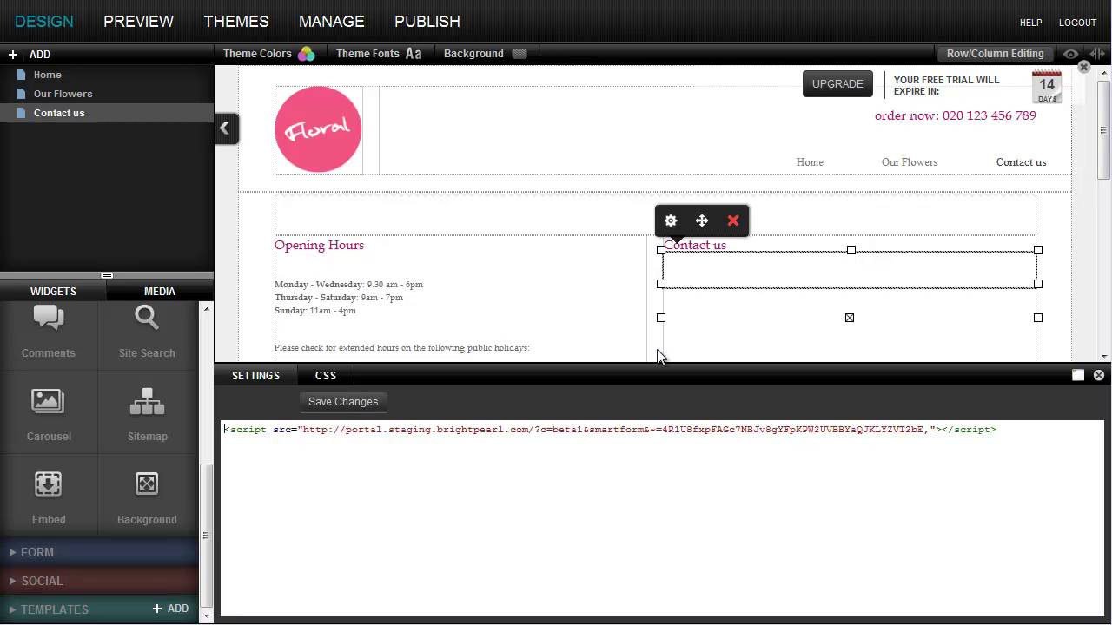
pyautogui.moveTo(1105, 153); pyautogui.dragTo(1104, 206)
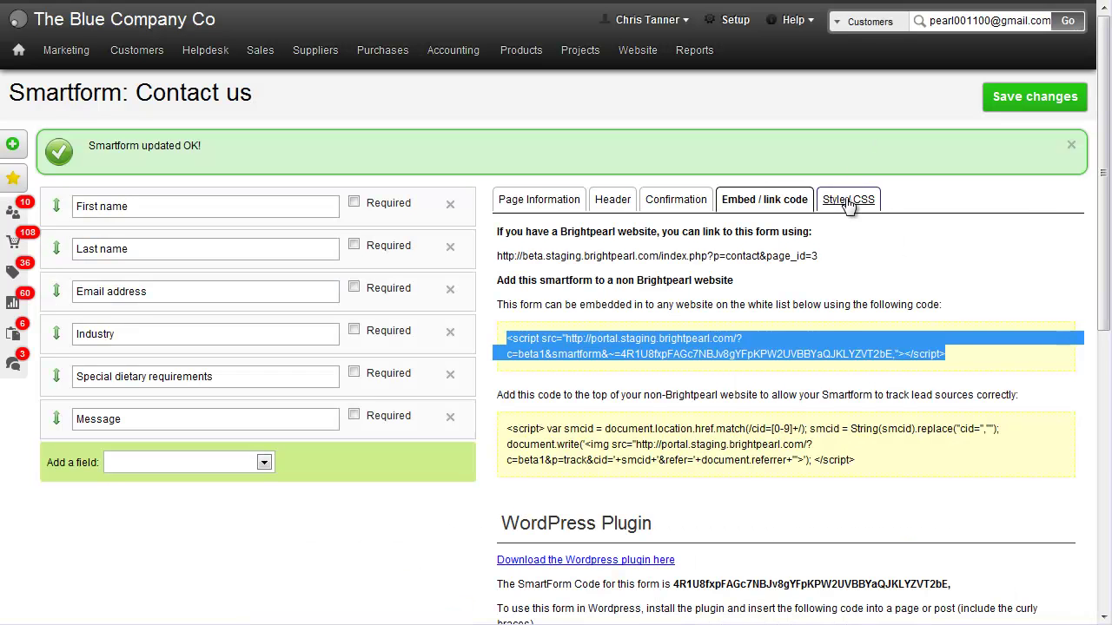
# Show the Smartform's Style/CSS examples and select the entire Example 2 stylesheet.
pyautogui.click(847, 199)
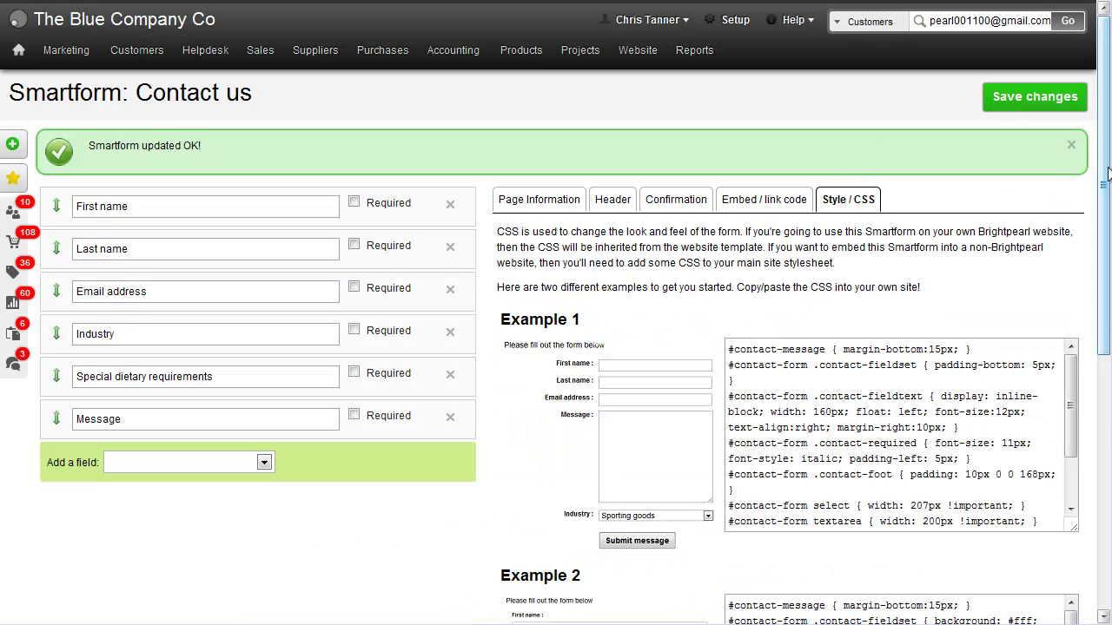
pyautogui.moveTo(1103, 184); pyautogui.dragTo(1103, 291)
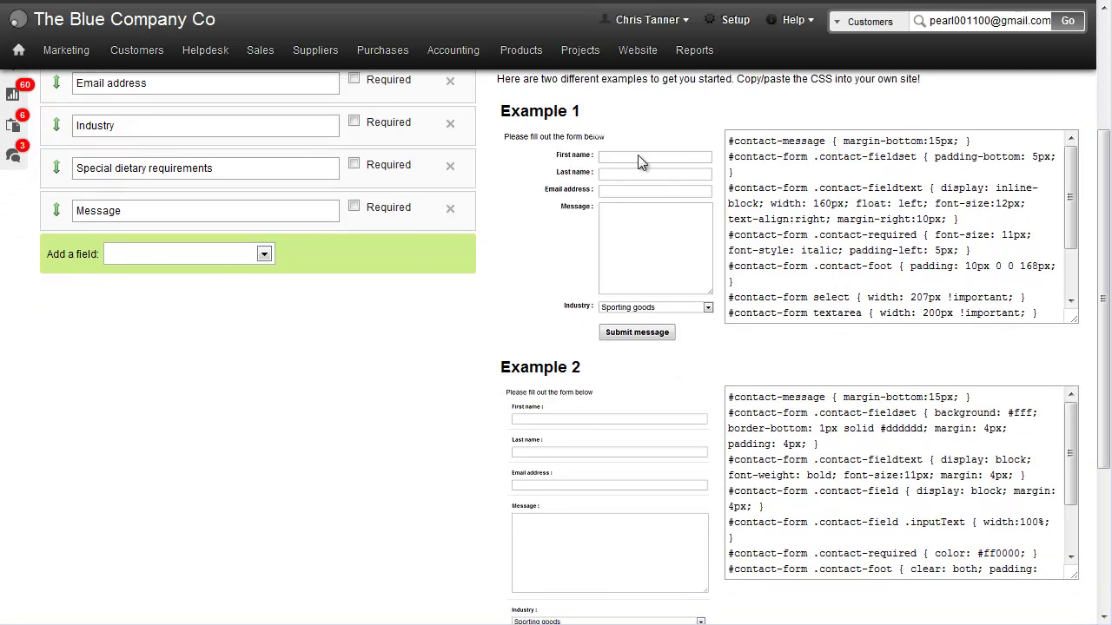
pyautogui.click(751, 413)
pyautogui.hotkey('ctrl', 'a')
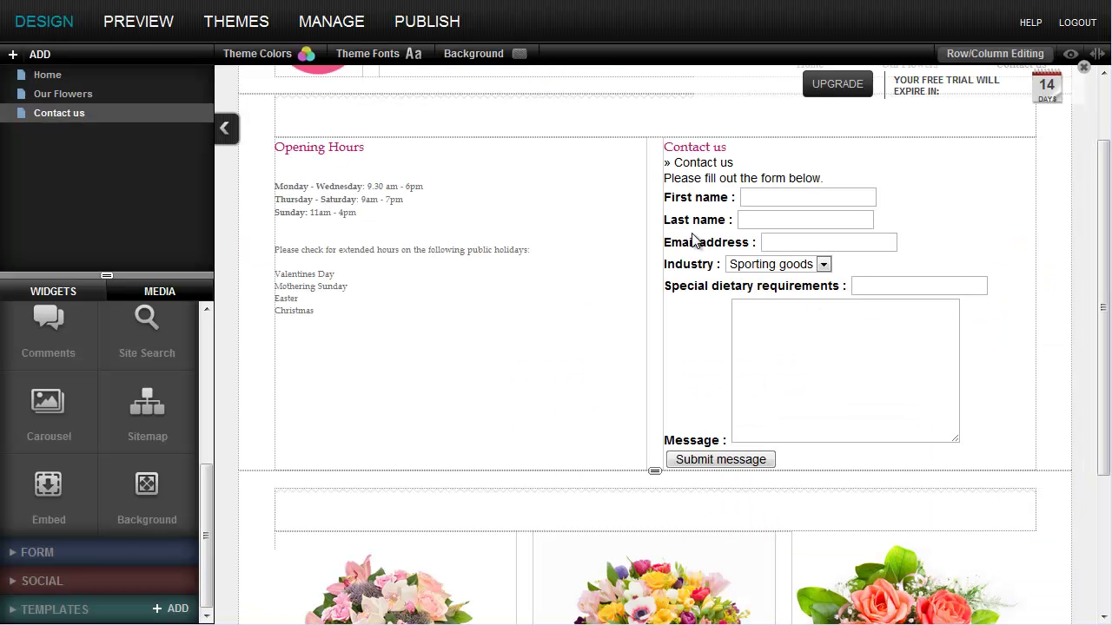
# Paste the Example 2 CSS into the form widget's CSS, save, and publish the Floral site.
pyautogui.doubleClick(699, 217)
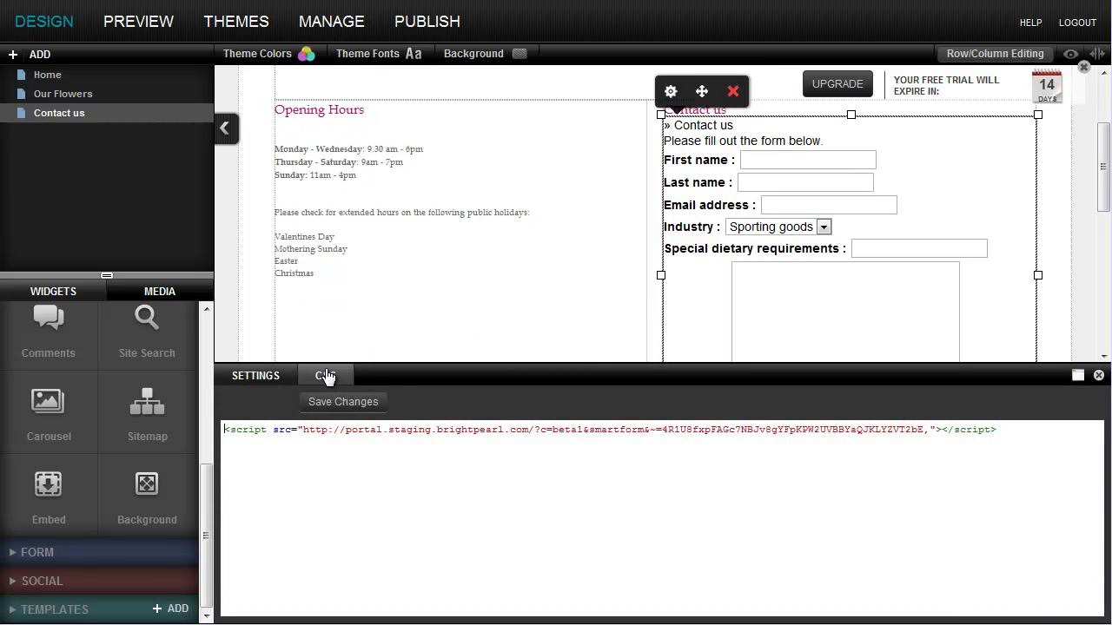
pyautogui.click(326, 375)
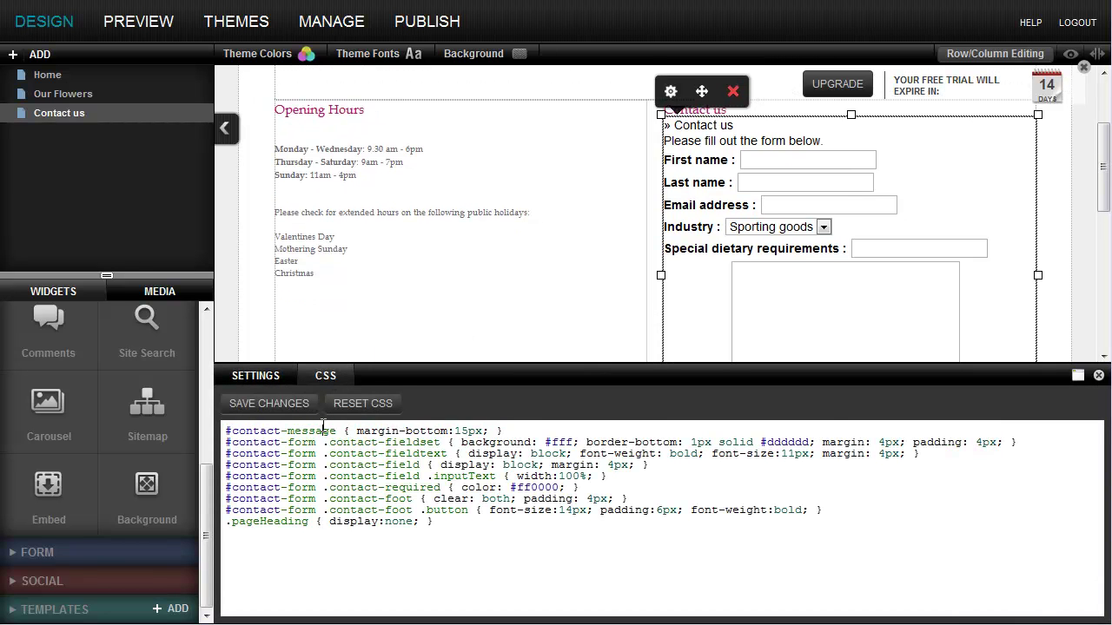
pyautogui.click(296, 409)
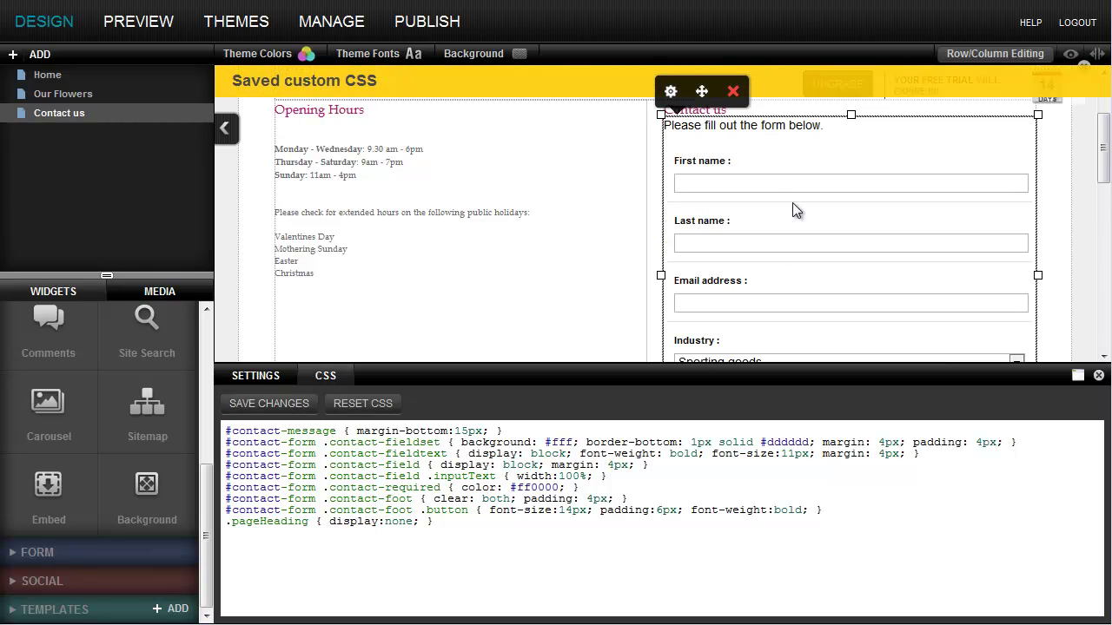
pyautogui.click(1100, 375)
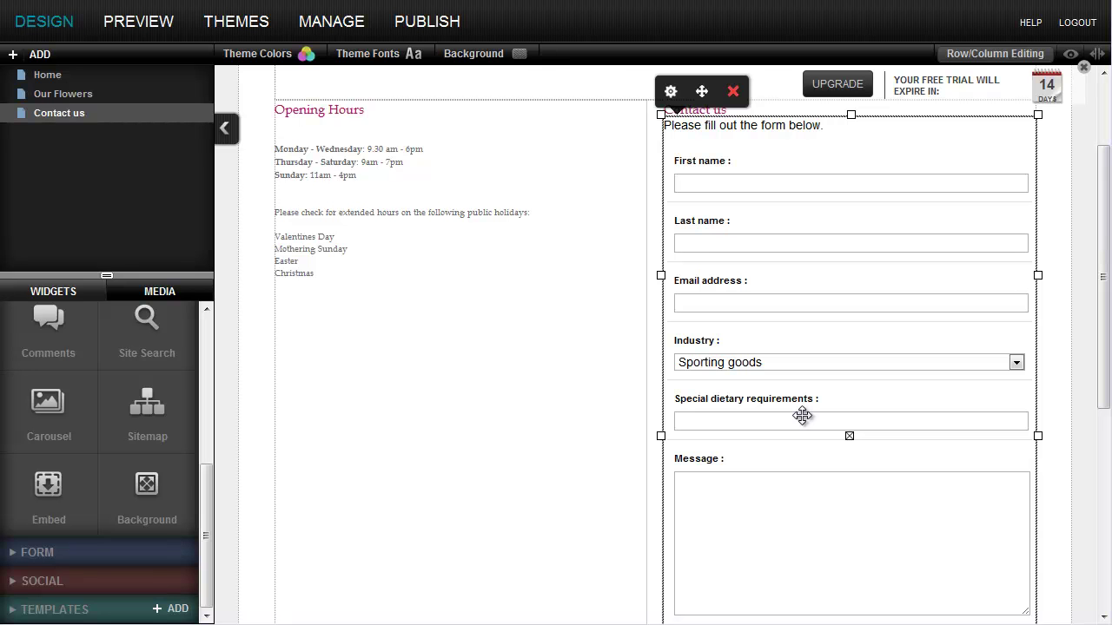
pyautogui.click(447, 26)
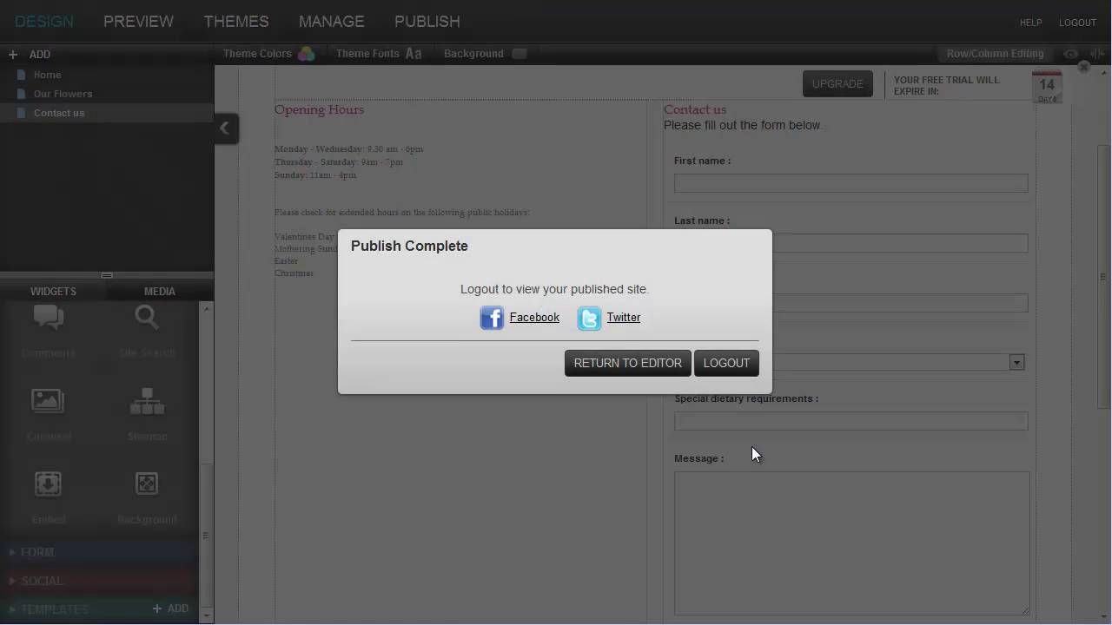
pyautogui.click(656, 369)
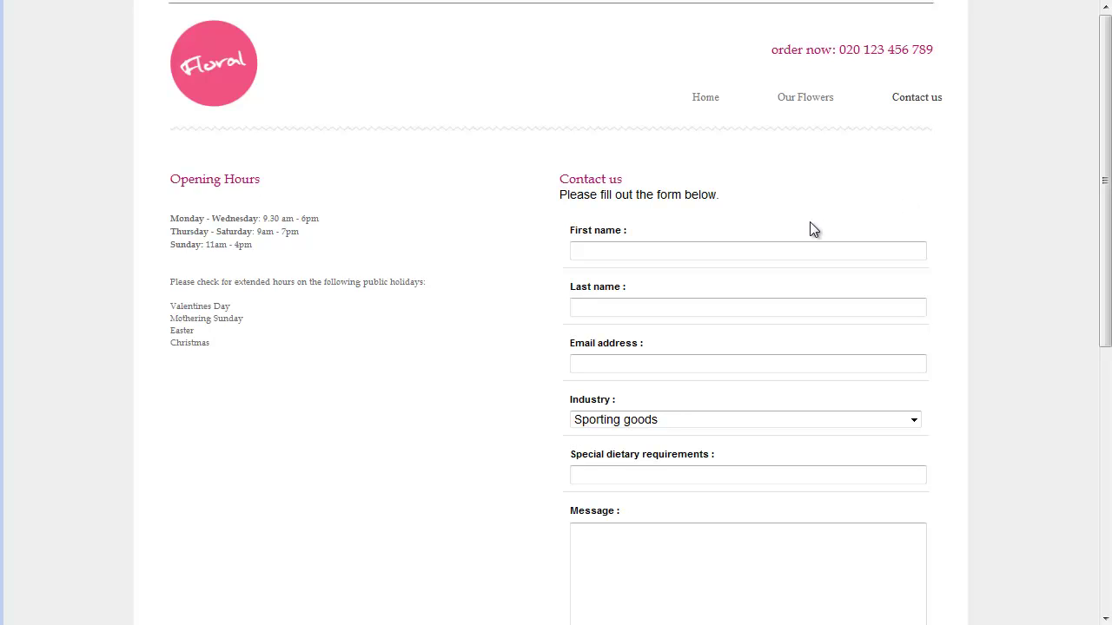
# Autofill the test contact's name and e-mail, and choose Clothing as the industry.
pyautogui.click(799, 246)
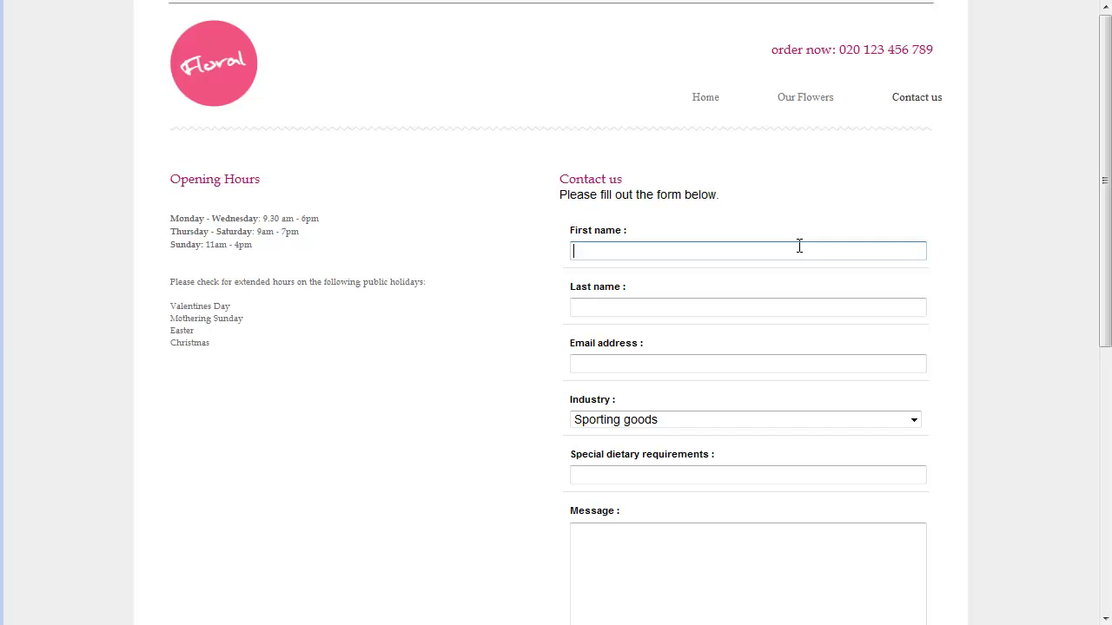
pyautogui.click(799, 247)
pyautogui.click(794, 278)
pyautogui.click(776, 417)
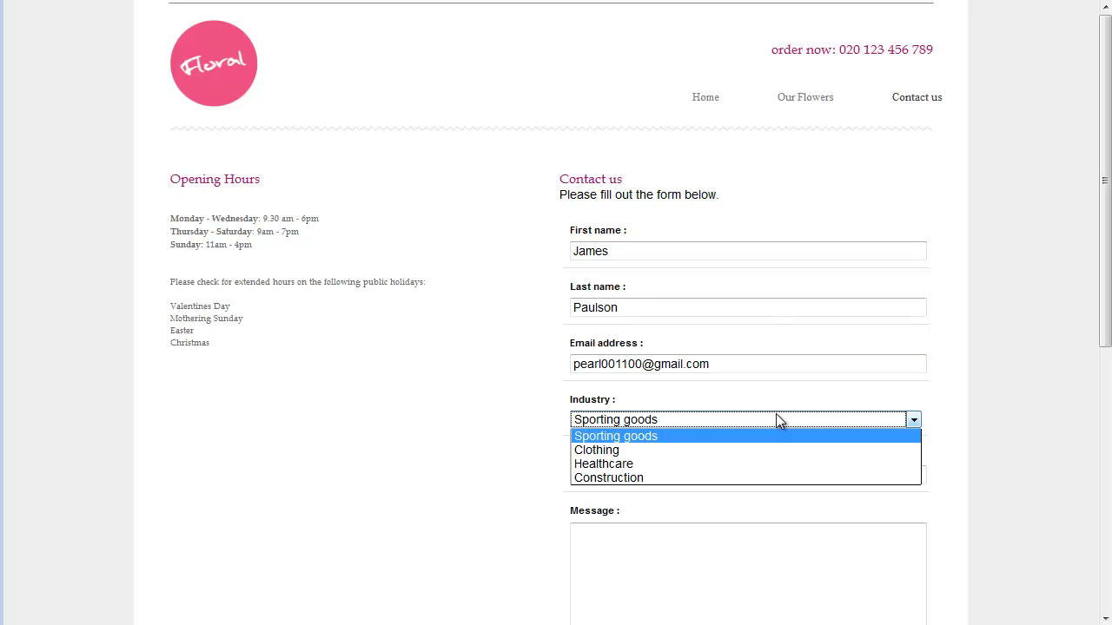
pyautogui.click(775, 450)
# Enter dietary requirement 'Vegan' and message 'Hello Floral company!', then submit the enquiry.
pyautogui.click(768, 476)
pyautogui.write('Vegan')
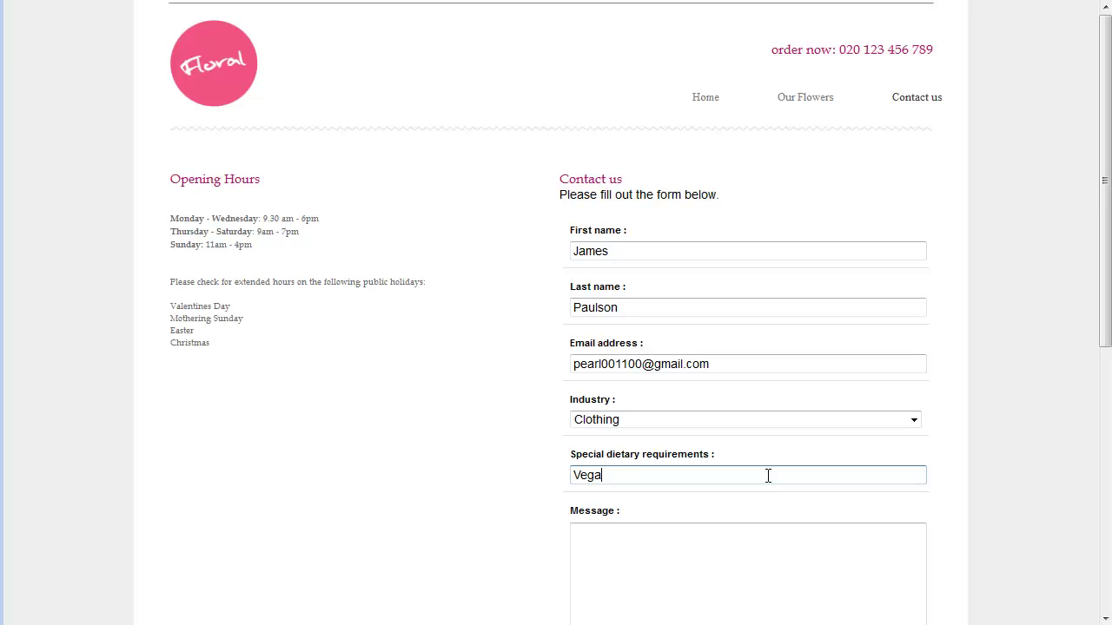
pyautogui.click(765, 540)
pyautogui.write('Hello Flor')
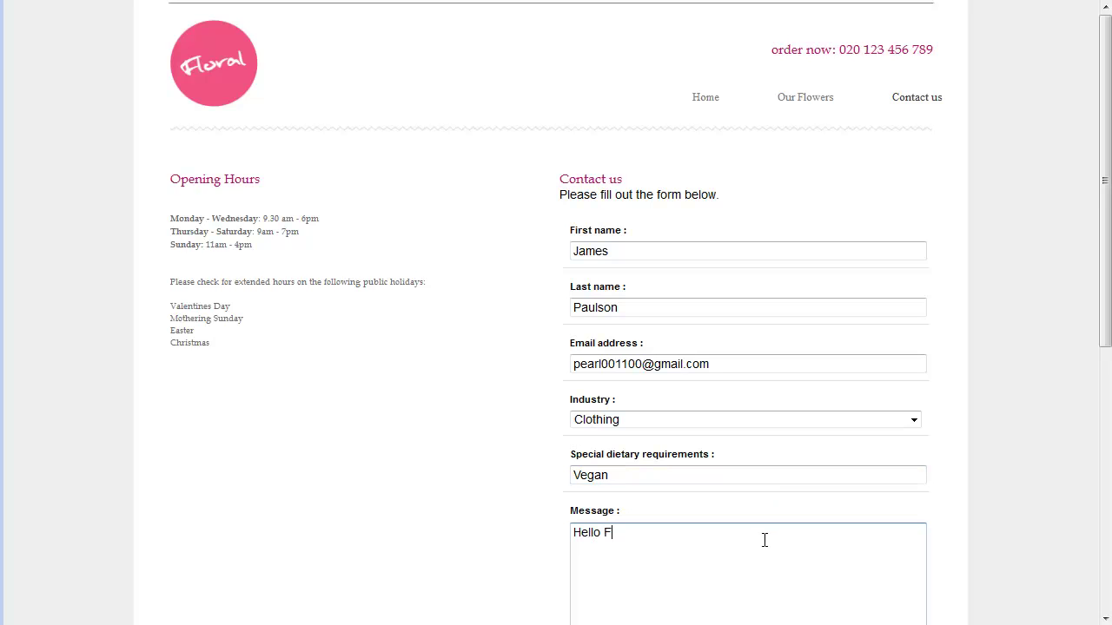
pyautogui.write('al company!')
pyautogui.scroll(-2, 765, 540)
pyautogui.click(666, 518)
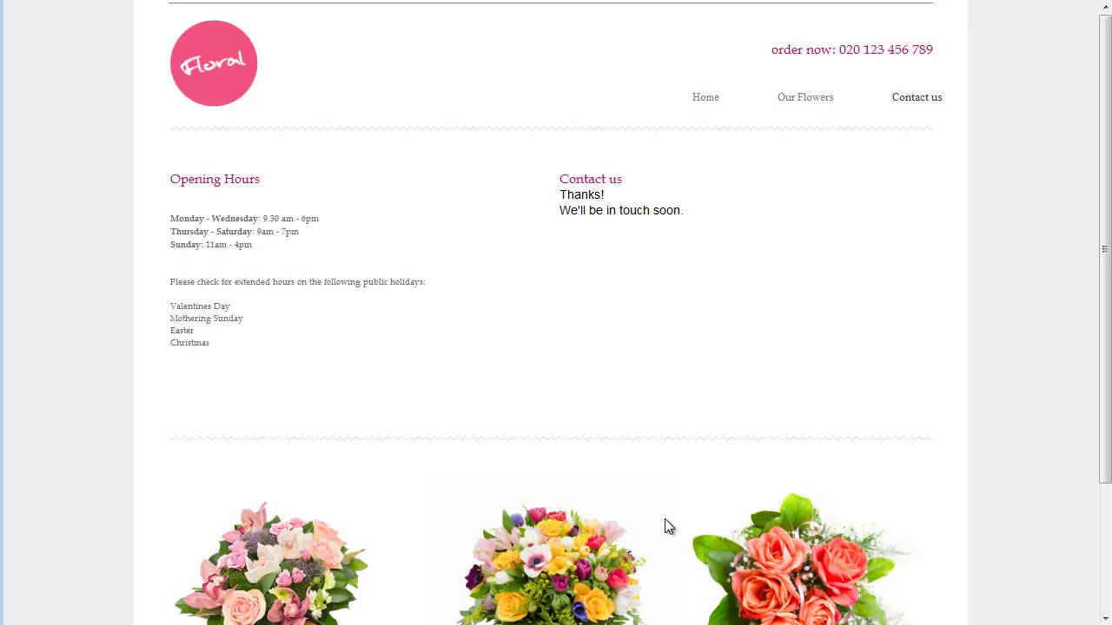
# Confirm the 'Thanks! We'll be in touch soon.' message, then return to Brightpearl.
pyautogui.moveTo(560, 192); pyautogui.dragTo(684, 217)
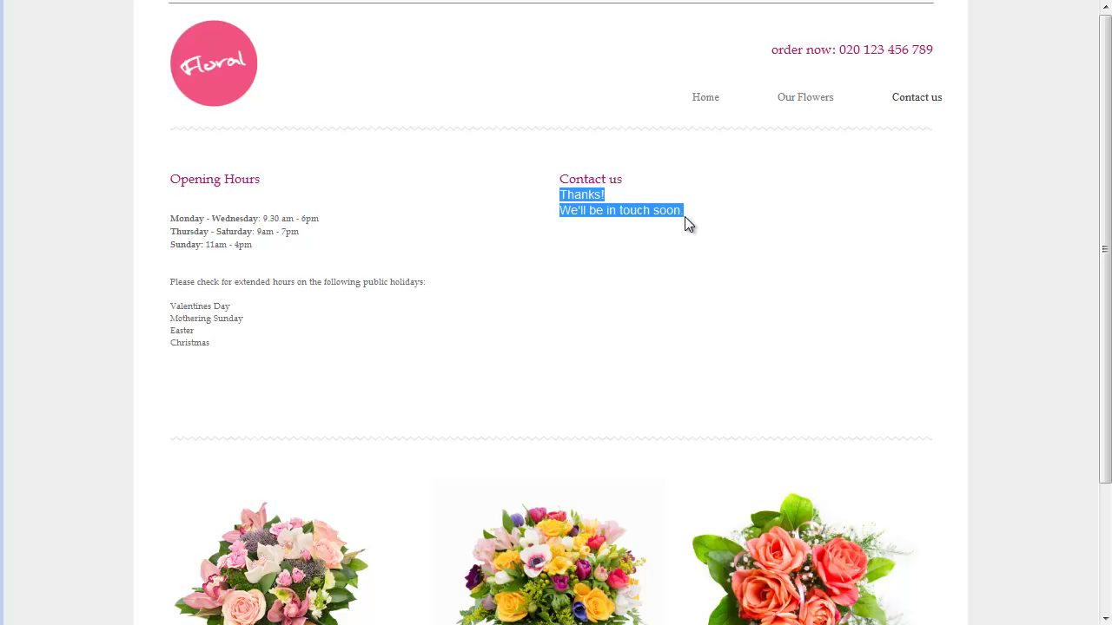
pyautogui.hotkey('ctrl', 'w')
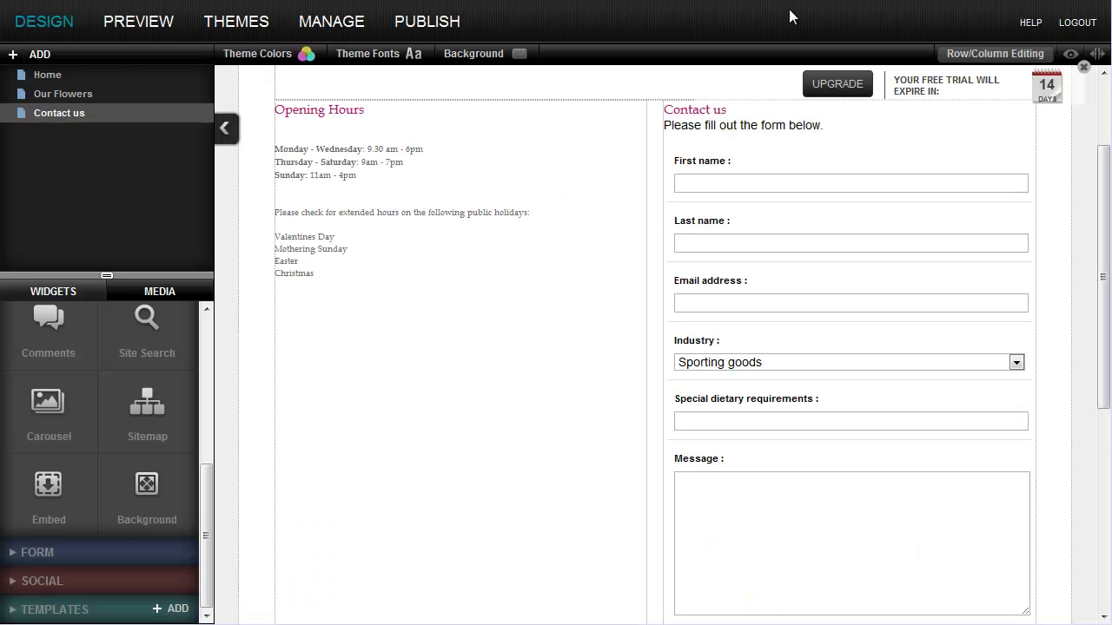
pyautogui.hotkey('alt', 'Tab')
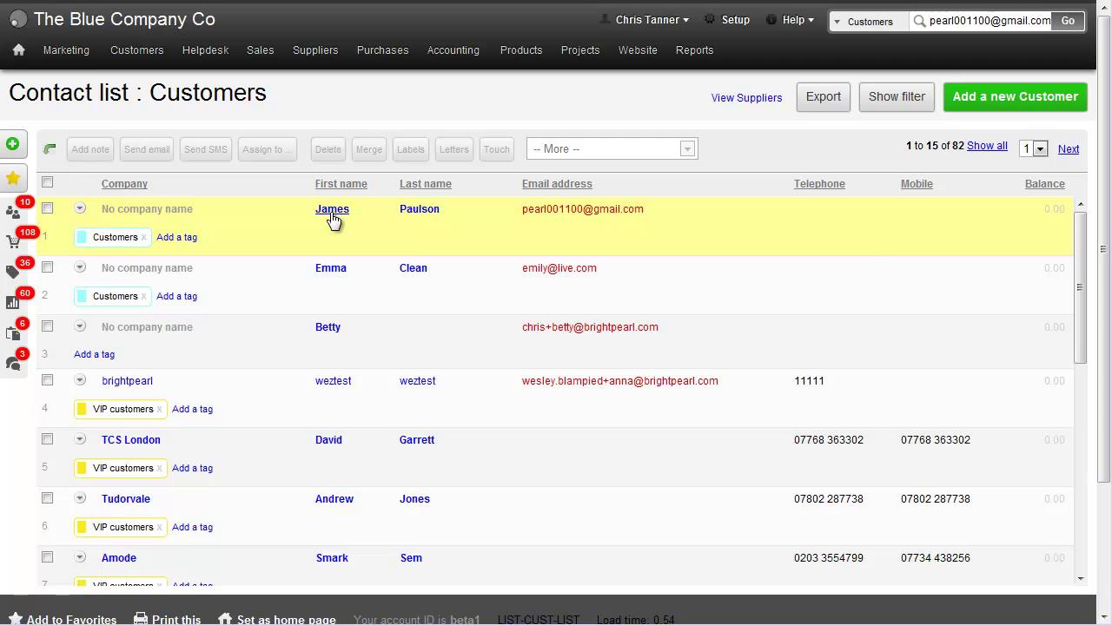
# Open the new contact, review its Contact us and auto-reply notes, and show Diet value Vegan.
pyautogui.click(332, 221)
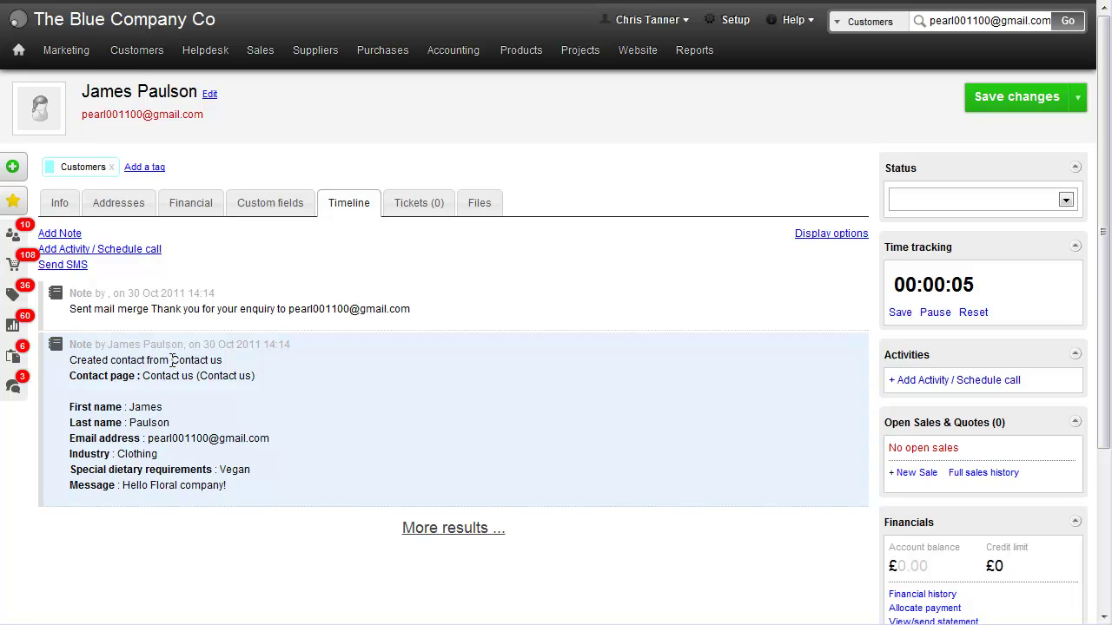
pyautogui.moveTo(171, 359); pyautogui.dragTo(224, 359)
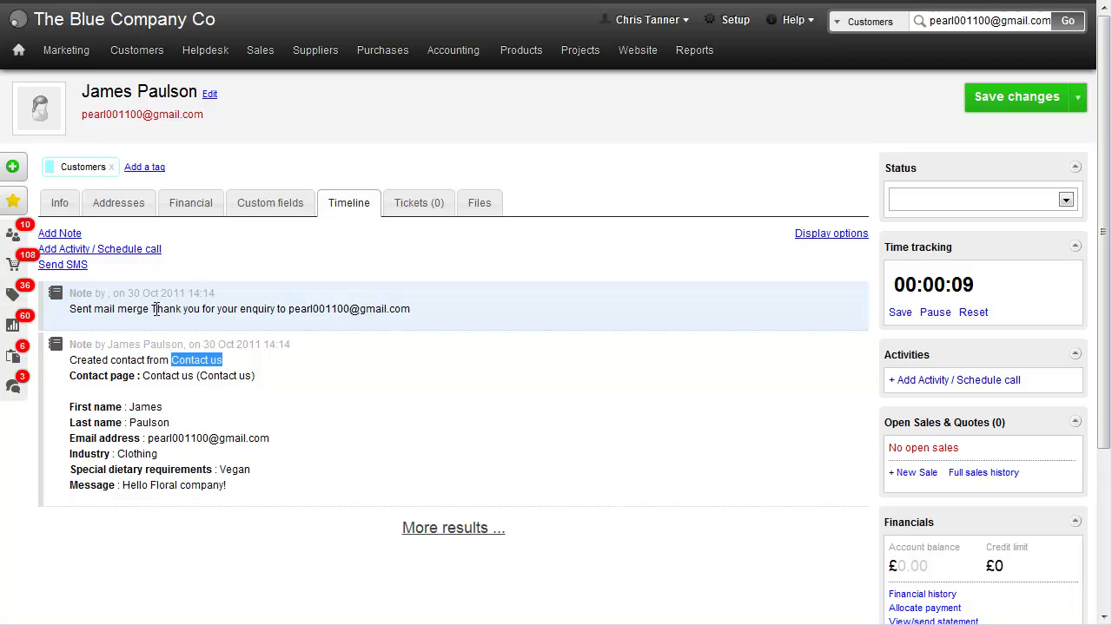
pyautogui.moveTo(152, 309); pyautogui.dragTo(282, 309)
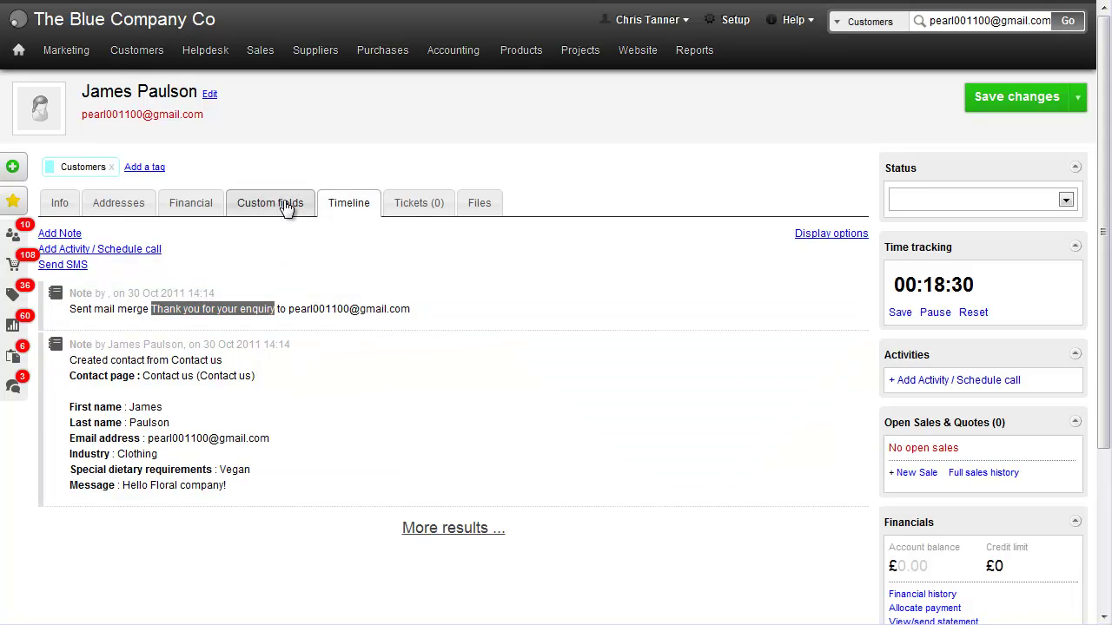
pyautogui.click(285, 203)
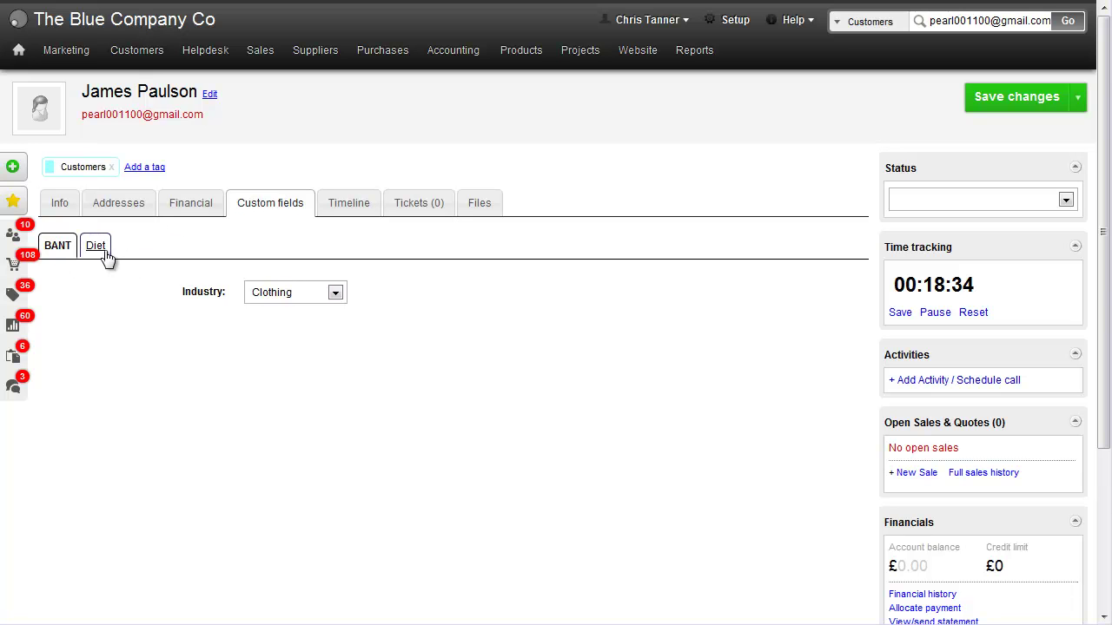
pyautogui.click(100, 248)
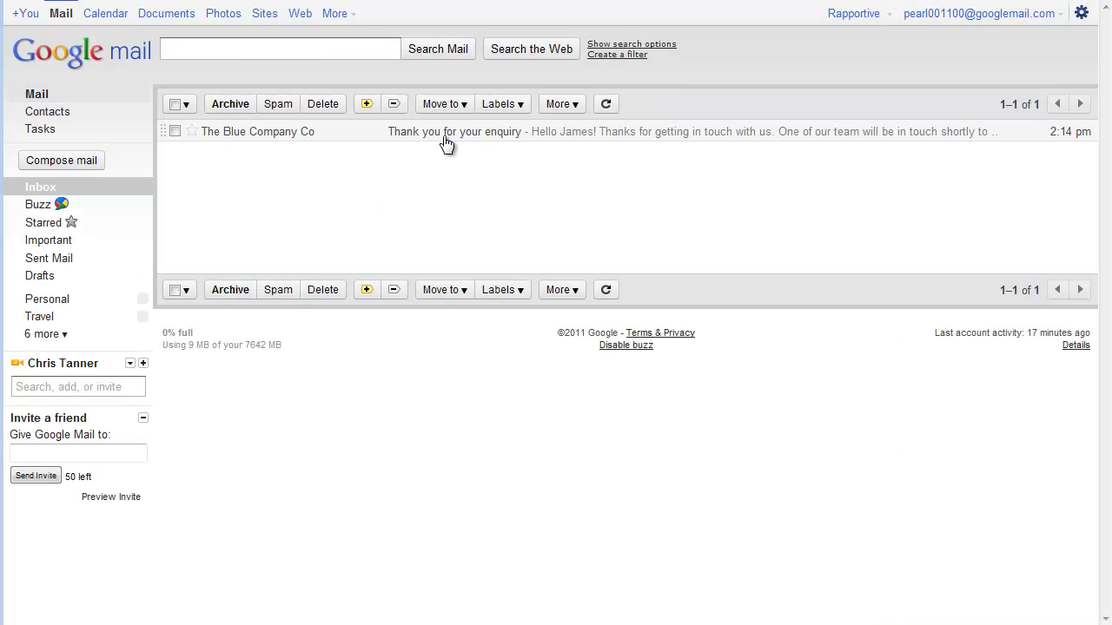
# Open the 'Thank you for your enquiry' email from The Blue Company Co.
pyautogui.click(446, 141)
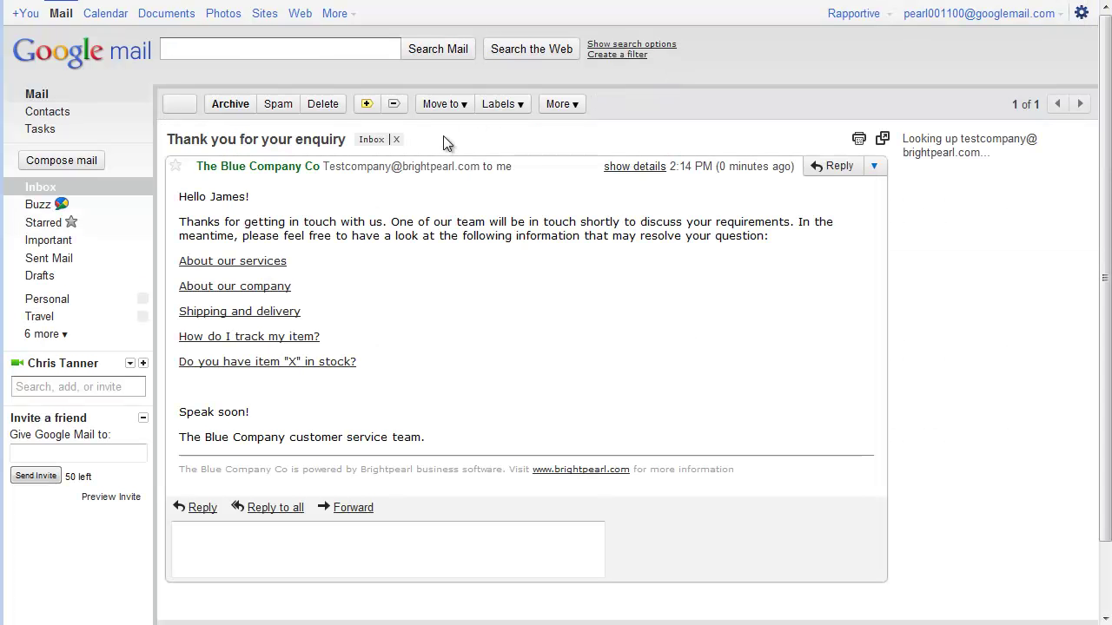